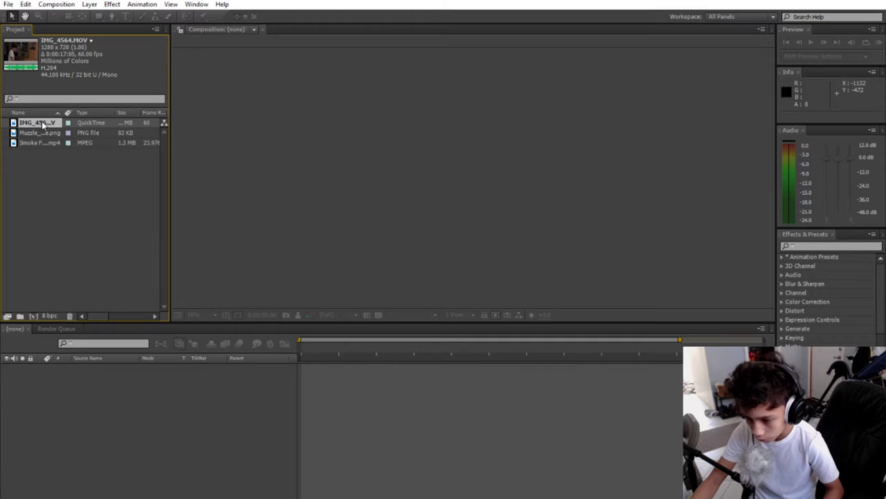
- Create the IMG_4564 composition from the IMG_4564.MOV clip
{"action": "left_click_drag", "start_coordinate": [41, 121], "coordinate": [229, 397]}
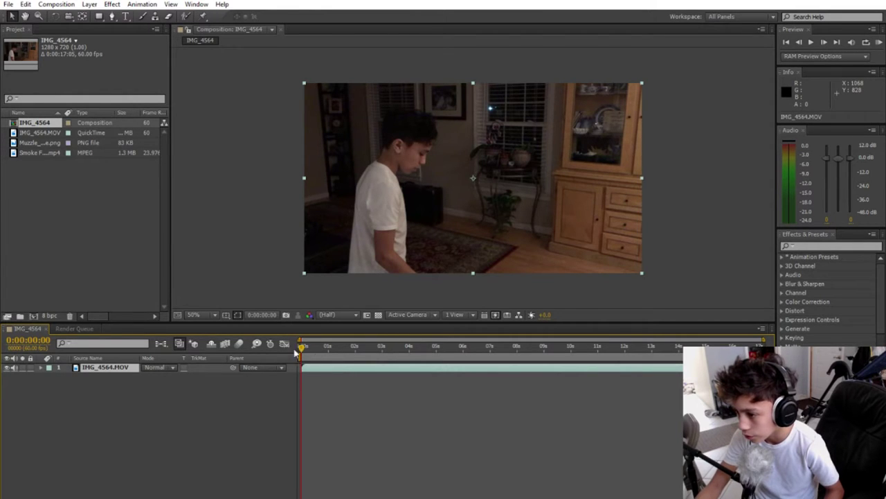
- Place Muzzle_Flash_Side.png above the clip and set its blend mode to Screen
{"action": "left_click_drag", "start_coordinate": [40, 142], "coordinate": [111, 366]}
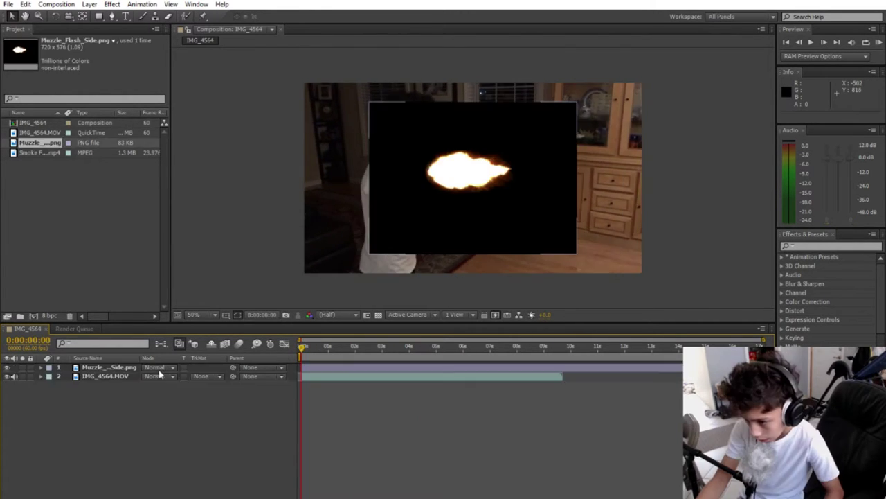
{"action": "left_click", "coordinate": [160, 374]}
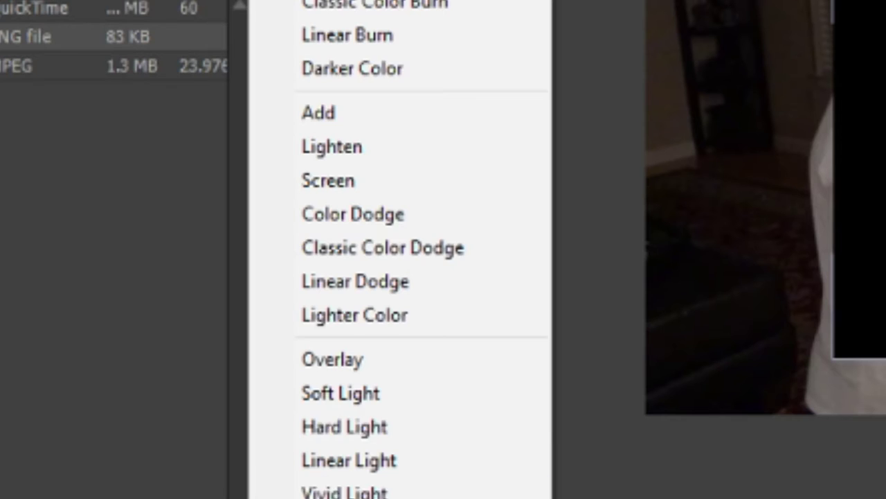
{"action": "left_click", "coordinate": [204, 193]}
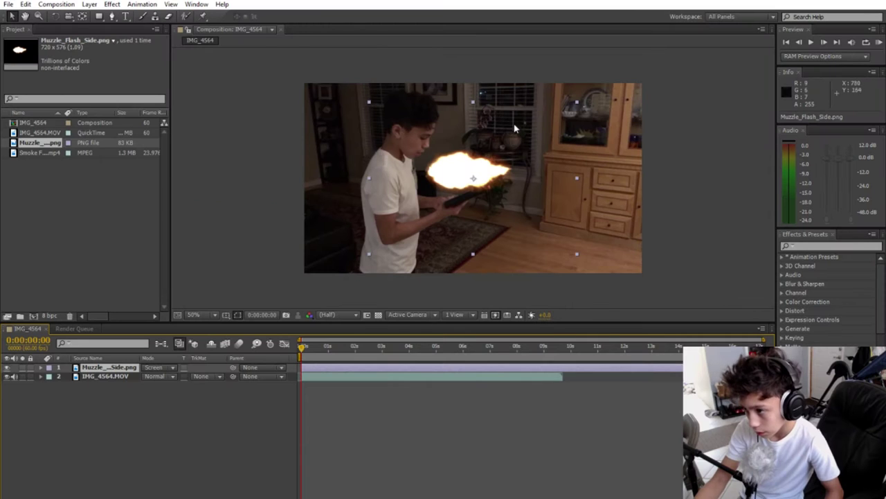
- Preview the comp and step frame by frame to the gun's firing frame
{"action": "left_click", "coordinate": [811, 43]}
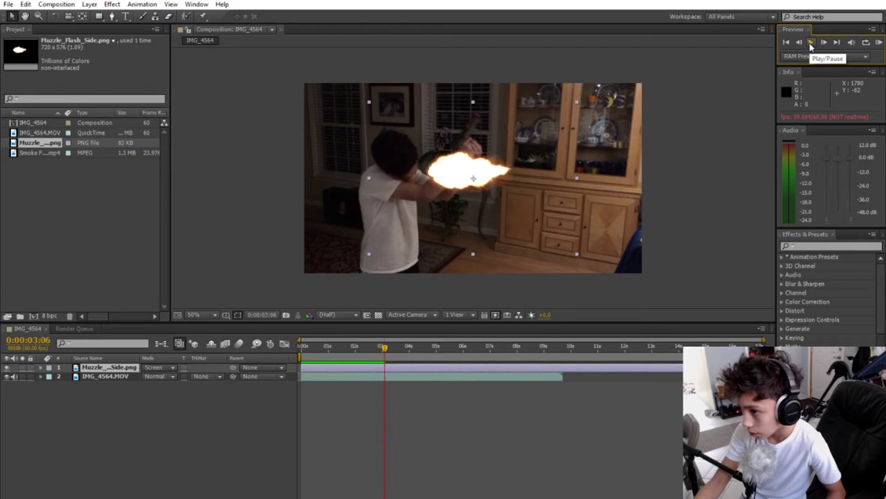
{"action": "left_click", "coordinate": [811, 43]}
{"action": "left_click_drag", "start_coordinate": [461, 184], "coordinate": [531, 249]}
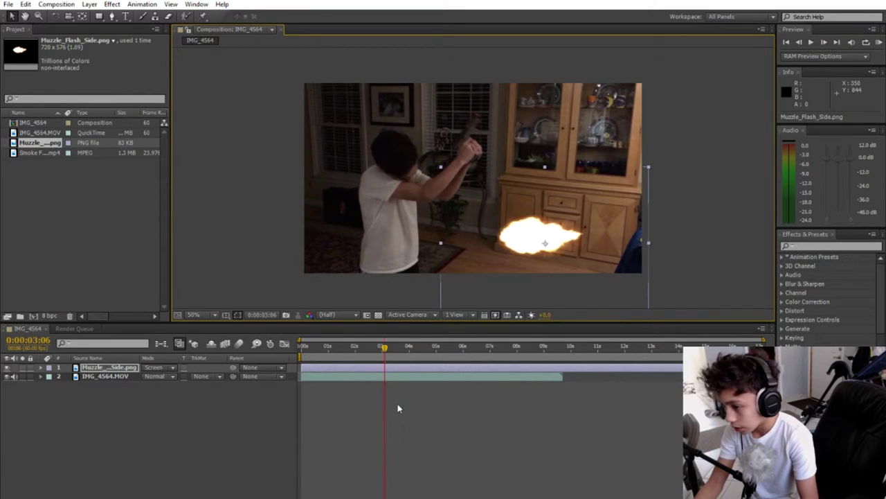
{"action": "left_click_drag", "start_coordinate": [385, 350], "coordinate": [379, 351]}
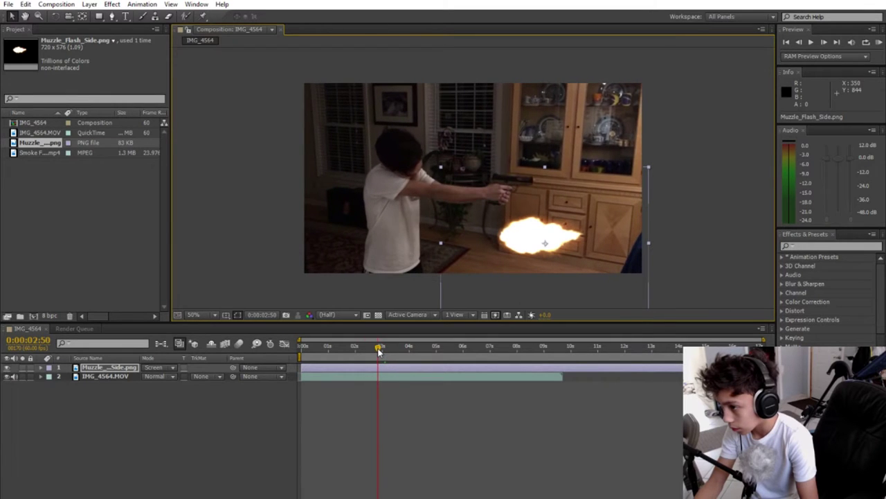
{"action": "left_click", "coordinate": [821, 42]}
{"action": "left_click", "coordinate": [821, 42]}
{"action": "left_click", "coordinate": [821, 43]}
{"action": "left_click", "coordinate": [822, 42]}
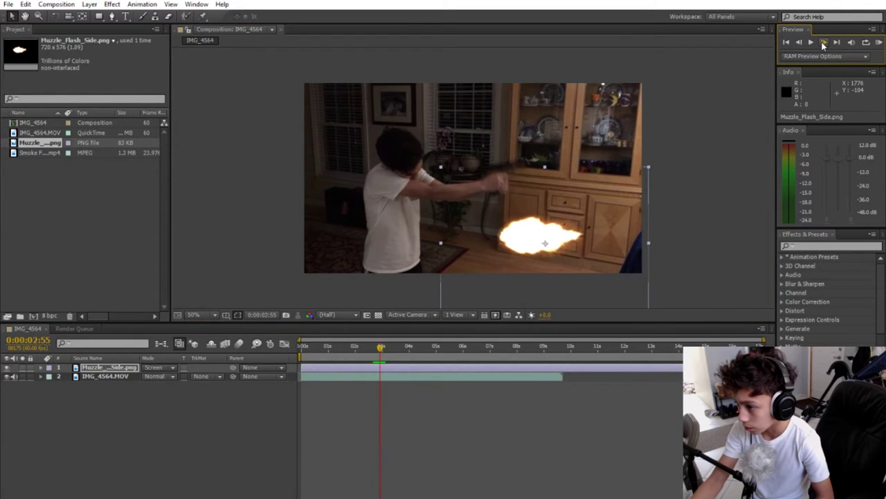
- Move the muzzle flash up to the barrel and scale it down
{"action": "left_click_drag", "start_coordinate": [545, 232], "coordinate": [571, 167]}
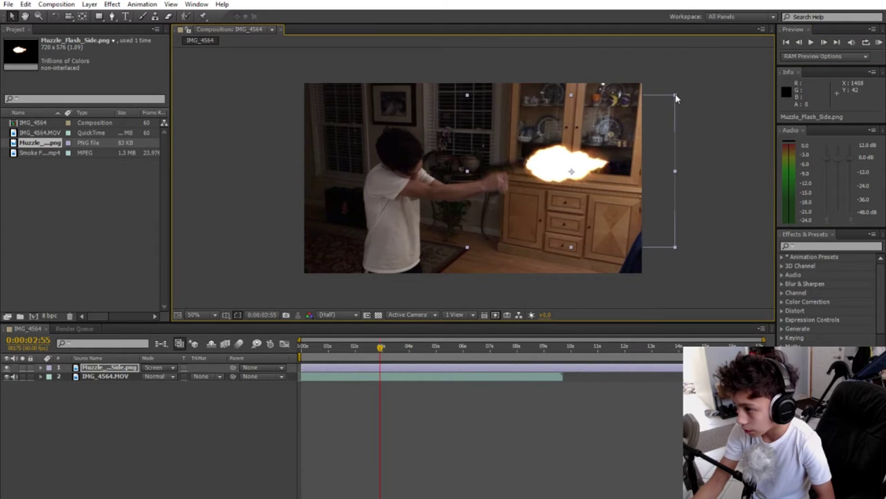
{"action": "left_click_drag", "start_coordinate": [676, 94], "coordinate": [637, 112]}
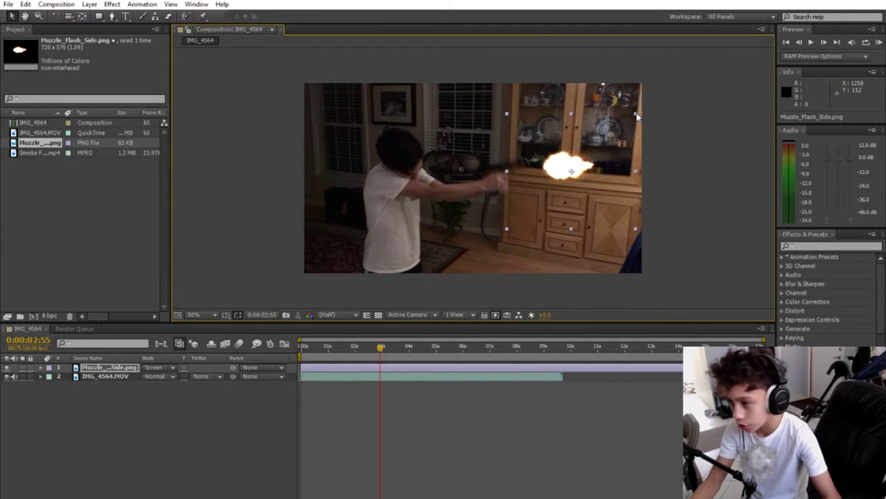
{"action": "mouse_move", "coordinate": [637, 112]}
{"action": "left_mouse_down"}
{"action": "mouse_move", "coordinate": [620, 130]}
{"action": "mouse_move", "coordinate": [635, 124]}
{"action": "left_mouse_up"}
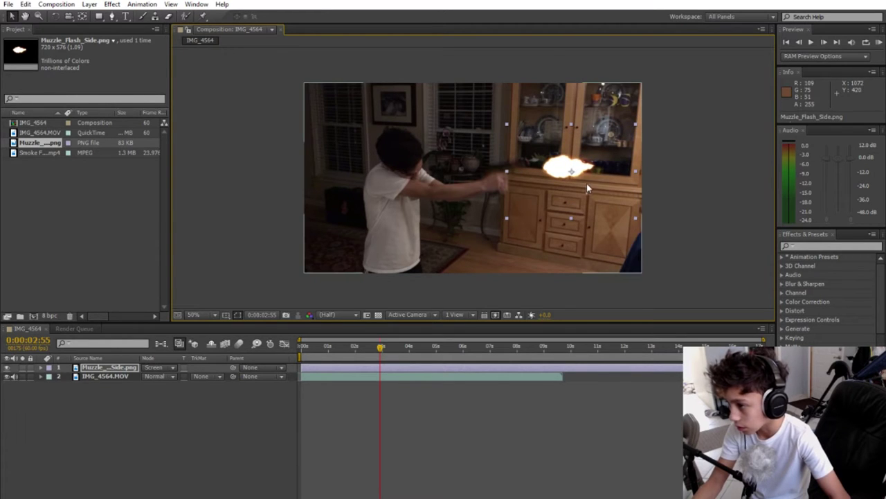
{"action": "left_click_drag", "start_coordinate": [566, 168], "coordinate": [552, 162]}
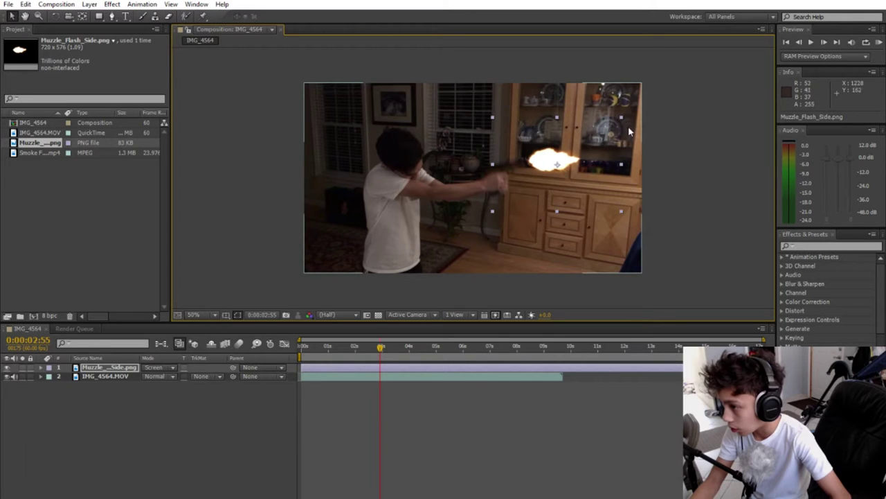
- Undo the accidental nudge of the video footage layer
{"action": "left_click", "coordinate": [625, 219]}
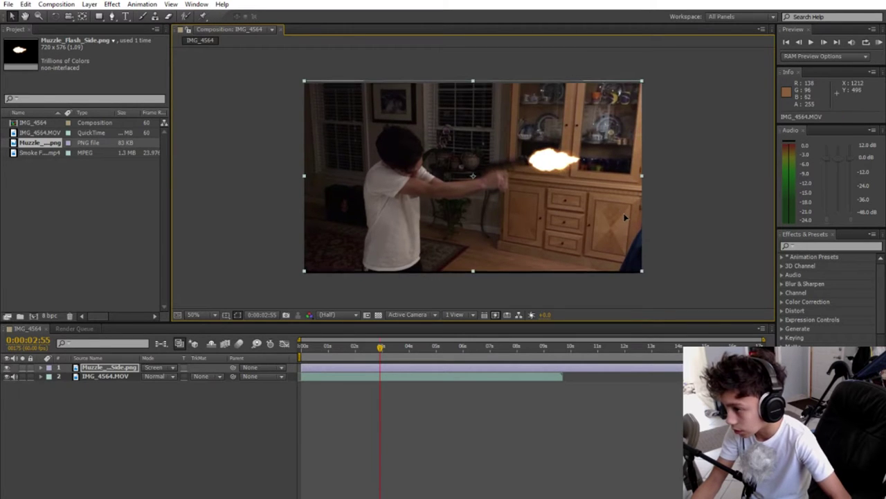
{"action": "left_click_drag", "start_coordinate": [624, 220], "coordinate": [623, 218]}
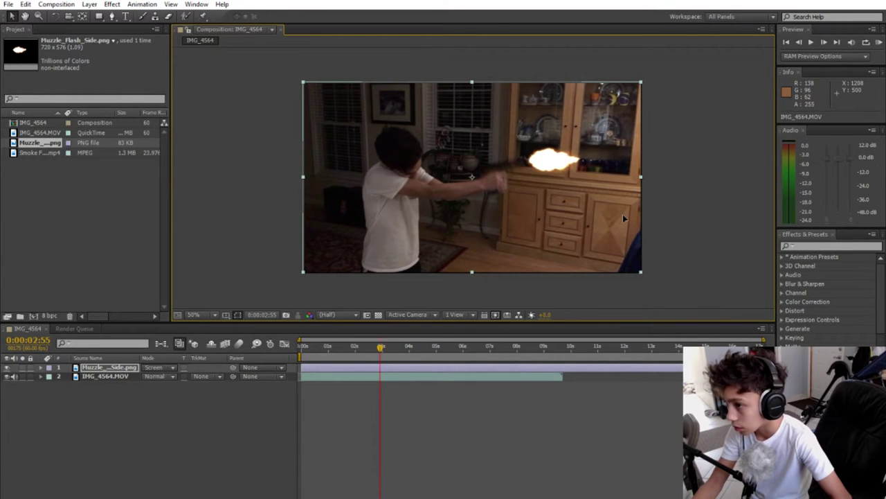
{"action": "scroll", "coordinate": [601, 222], "scroll_direction": "up", "scroll_amount": 4}
{"action": "scroll", "coordinate": [601, 222], "scroll_direction": "down", "scroll_amount": 6}
{"action": "scroll", "coordinate": [601, 222], "scroll_direction": "up", "scroll_amount": 2}
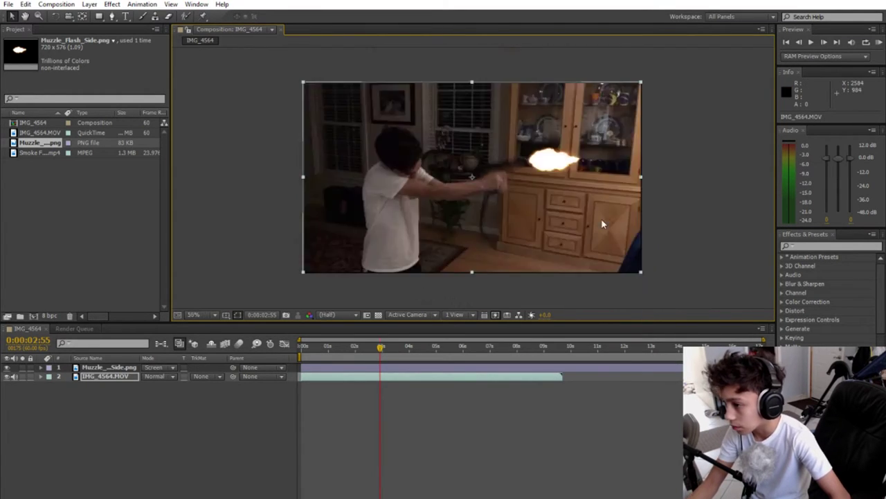
{"action": "scroll", "coordinate": [601, 218], "scroll_direction": "down", "scroll_amount": 4}
{"action": "scroll", "coordinate": [507, 186], "scroll_direction": "up", "scroll_amount": 6}
{"action": "scroll", "coordinate": [507, 187], "scroll_direction": "down", "scroll_amount": 6}
{"action": "scroll", "coordinate": [507, 187], "scroll_direction": "up", "scroll_amount": 4}
{"action": "key", "text": "ctrl+z"}
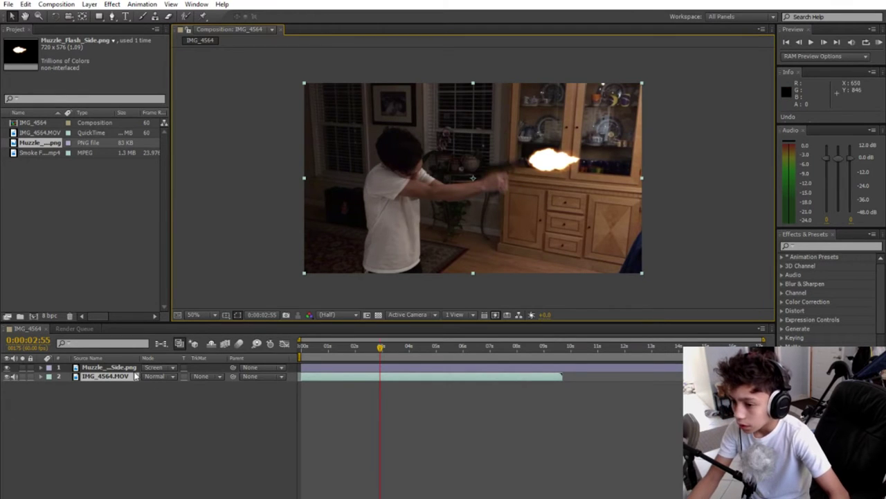
- Fine-tune the flash position so it sits right on the gun's tip
{"action": "left_click", "coordinate": [551, 141]}
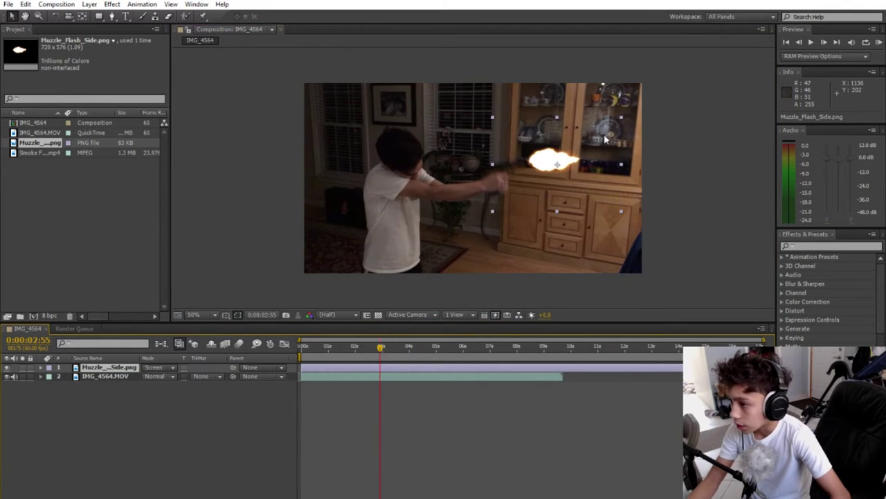
{"action": "left_click_drag", "start_coordinate": [595, 144], "coordinate": [595, 138]}
{"action": "key", "text": "Page_Up"}
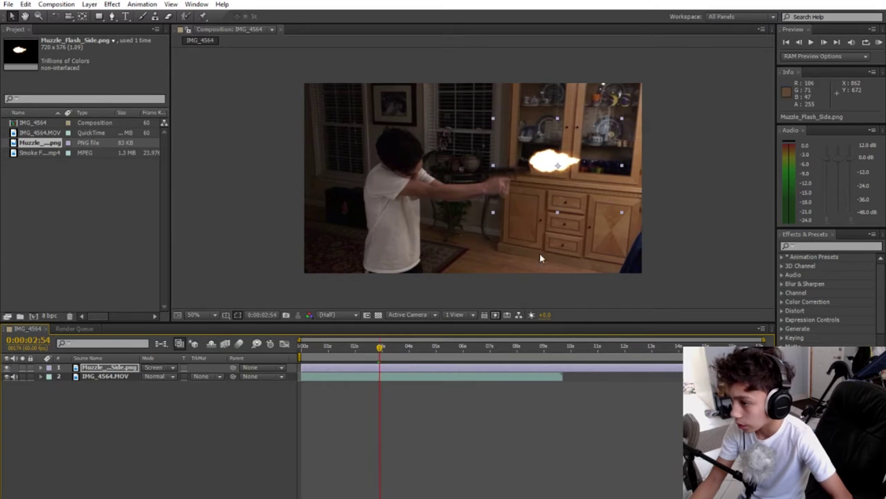
{"action": "left_click_drag", "start_coordinate": [554, 167], "coordinate": [553, 174]}
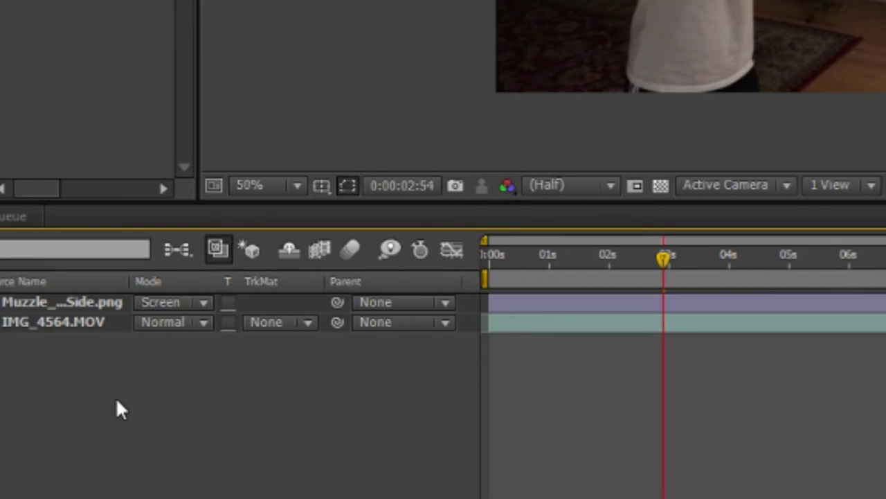
- Add a full-frame FFA200 orange solid, Orange Solid 1, in Add blend mode
{"action": "right_click", "coordinate": [112, 387]}
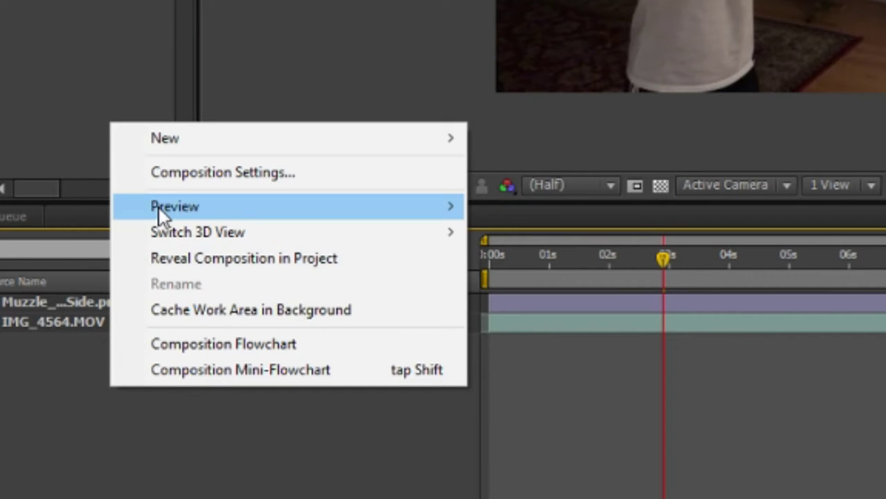
{"action": "mouse_move", "coordinate": [141, 144]}
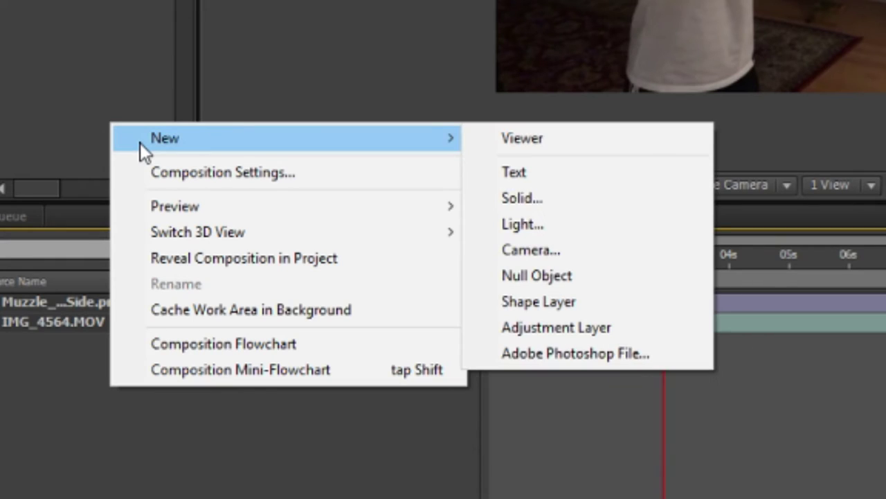
{"action": "left_click", "coordinate": [544, 195]}
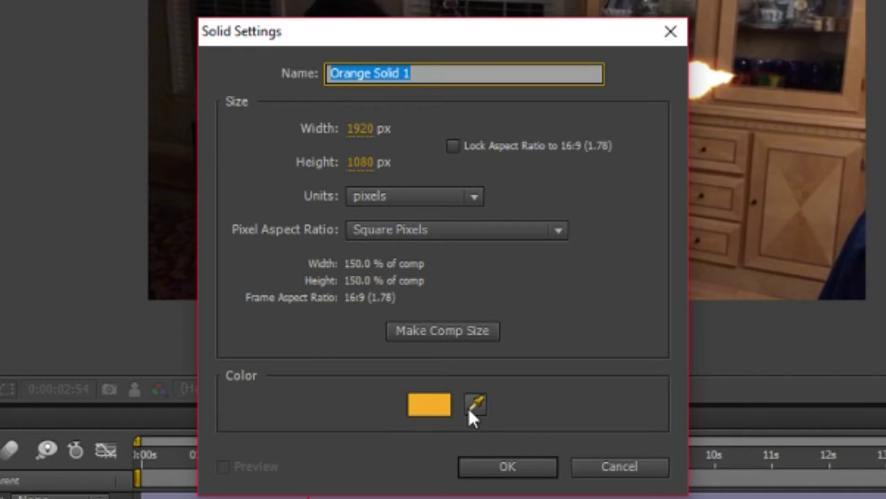
{"action": "left_click", "coordinate": [458, 322]}
{"action": "left_click", "coordinate": [475, 403]}
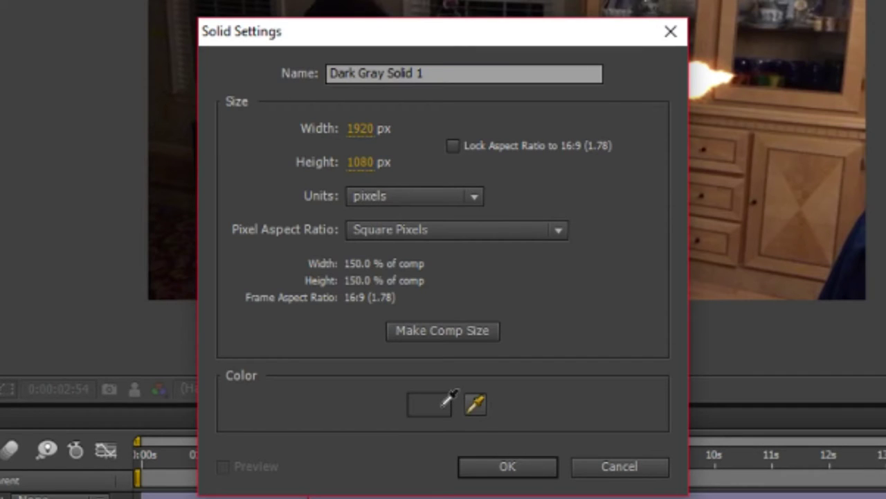
{"action": "left_click", "coordinate": [476, 408]}
{"action": "left_click", "coordinate": [431, 406]}
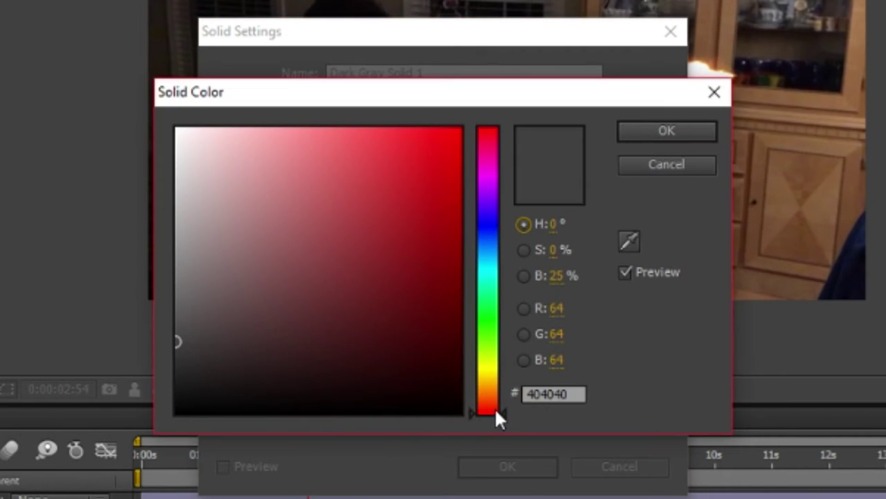
{"action": "left_click_drag", "start_coordinate": [494, 409], "coordinate": [494, 379]}
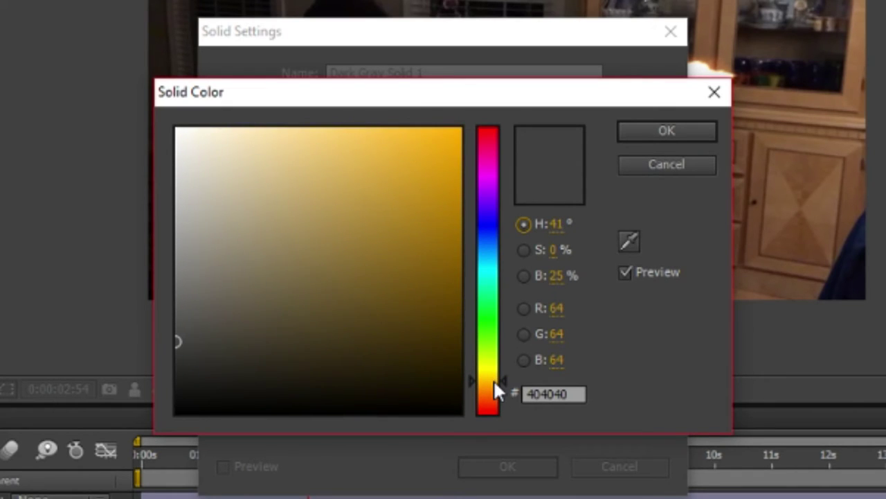
{"action": "left_click_drag", "start_coordinate": [418, 267], "coordinate": [476, 111]}
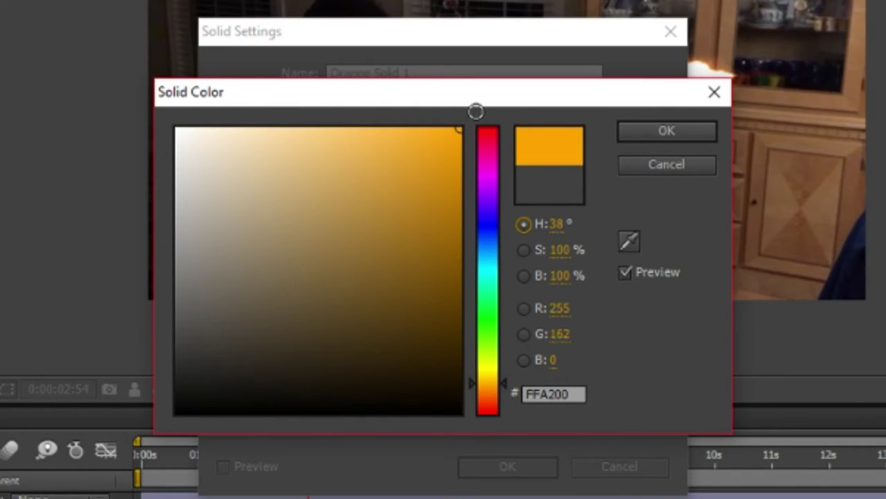
{"action": "left_click", "coordinate": [666, 132]}
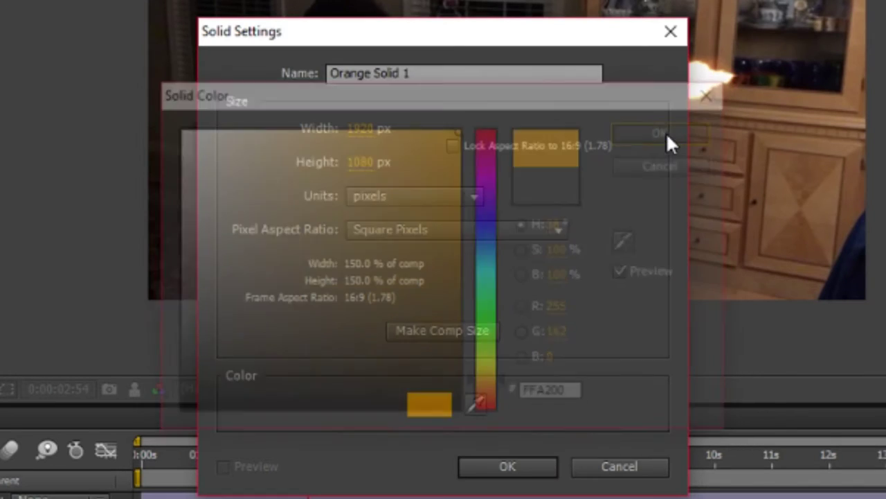
{"action": "left_click", "coordinate": [489, 467]}
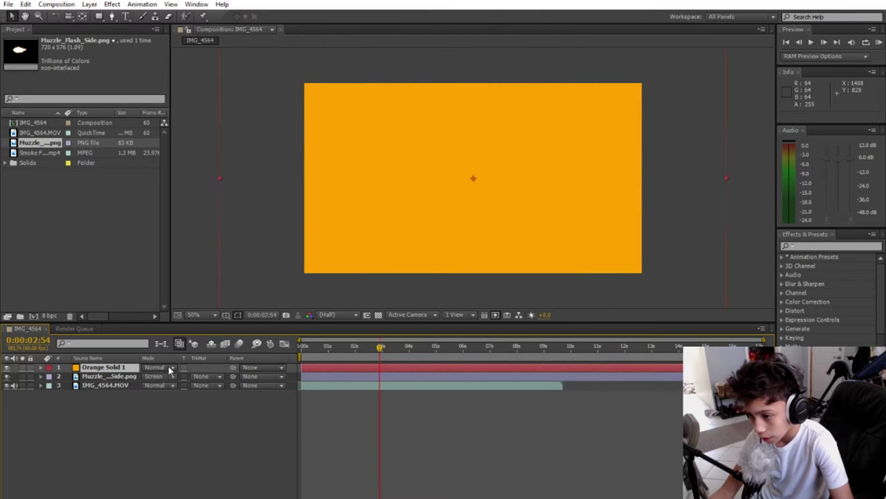
{"action": "left_click", "coordinate": [168, 367]}
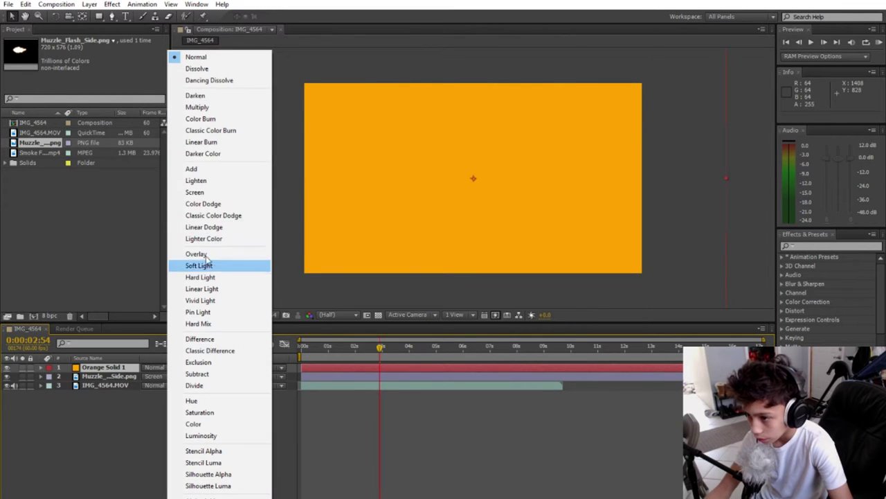
{"action": "left_click", "coordinate": [194, 169]}
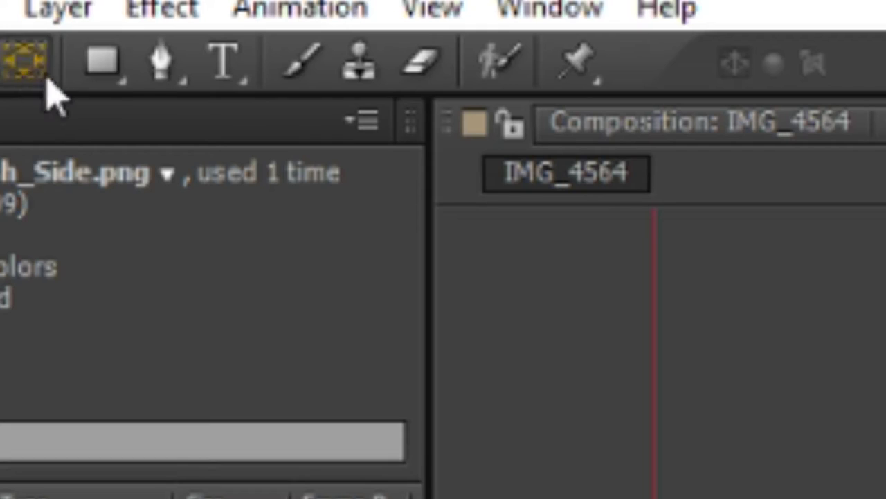
- Draw an elliptical mask on Orange Solid 1 around the muzzle flash
{"action": "left_click", "coordinate": [108, 66]}
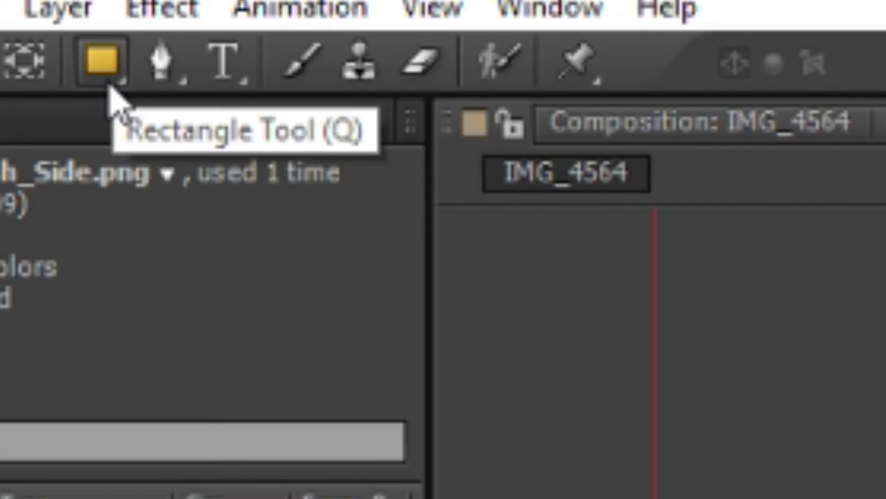
{"action": "left_click", "coordinate": [107, 82]}
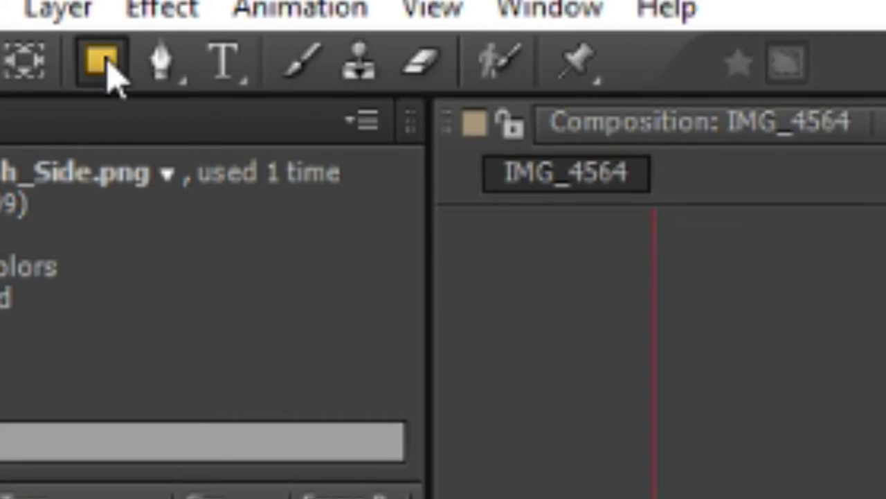
{"action": "left_click", "coordinate": [107, 66]}
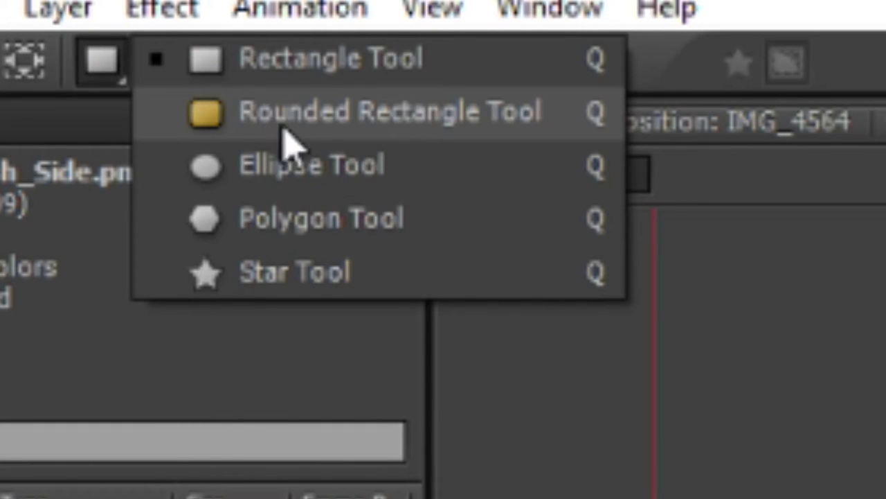
{"action": "left_click", "coordinate": [297, 167]}
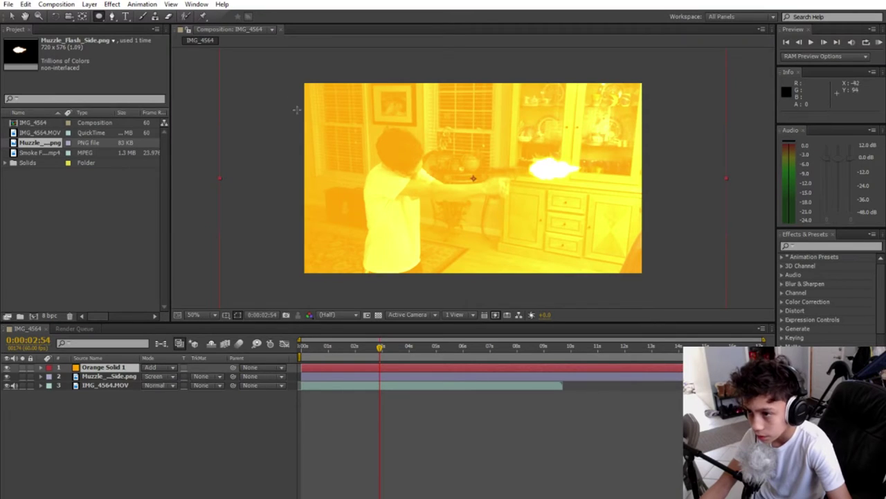
{"action": "left_click_drag", "start_coordinate": [524, 156], "coordinate": [583, 182]}
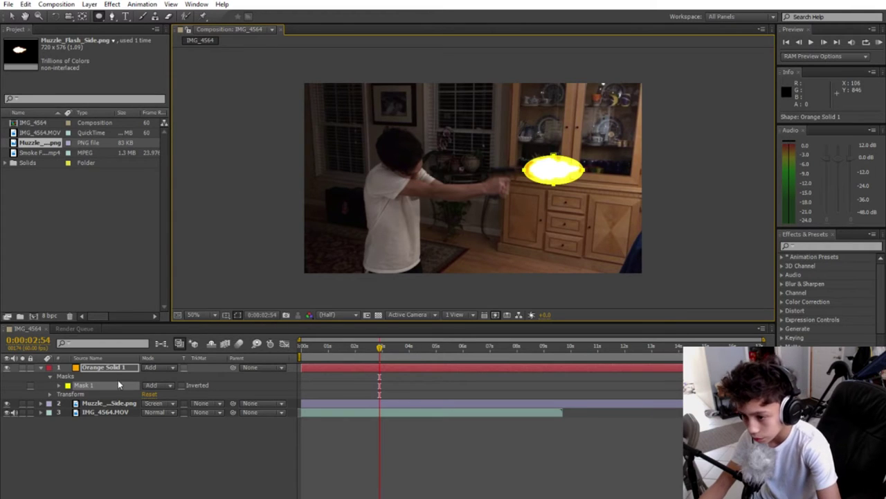
- Feather the ellipse mask softly and lower Orange Solid 1's opacity to 61%
{"action": "key", "text": "f"}
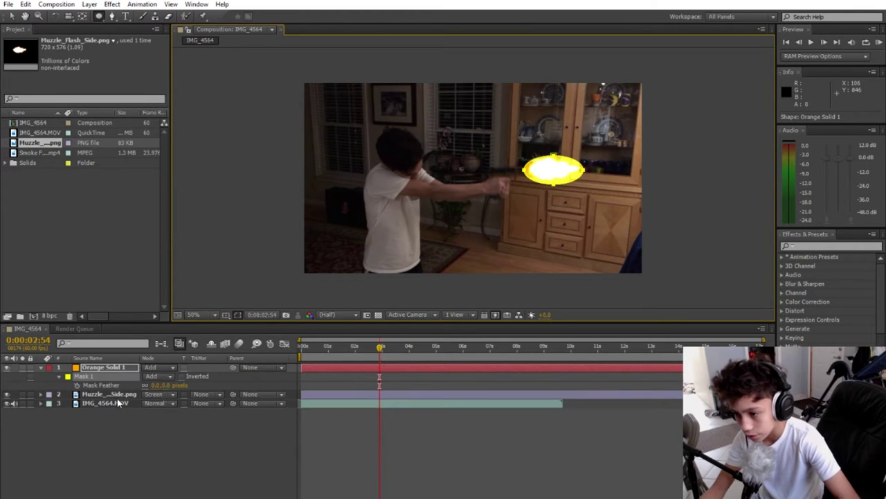
{"action": "left_click_drag", "start_coordinate": [161, 385], "coordinate": [385, 393]}
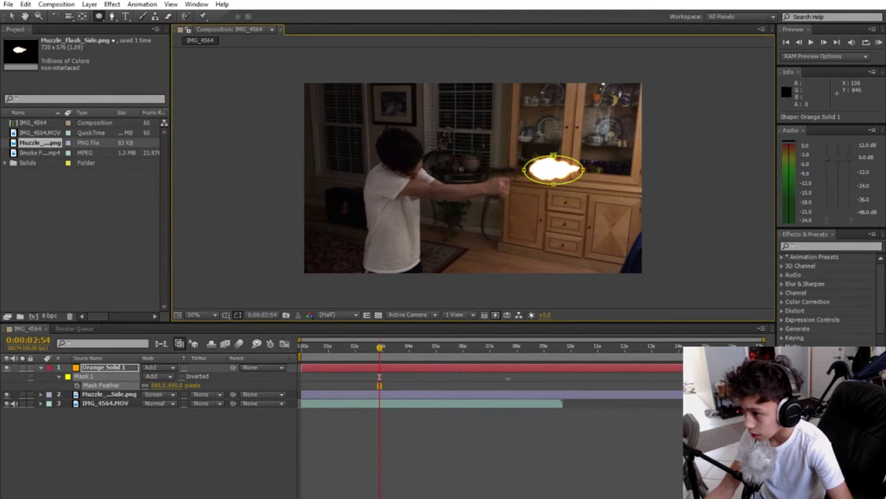
{"action": "left_click_drag", "start_coordinate": [320, 382], "coordinate": [278, 390]}
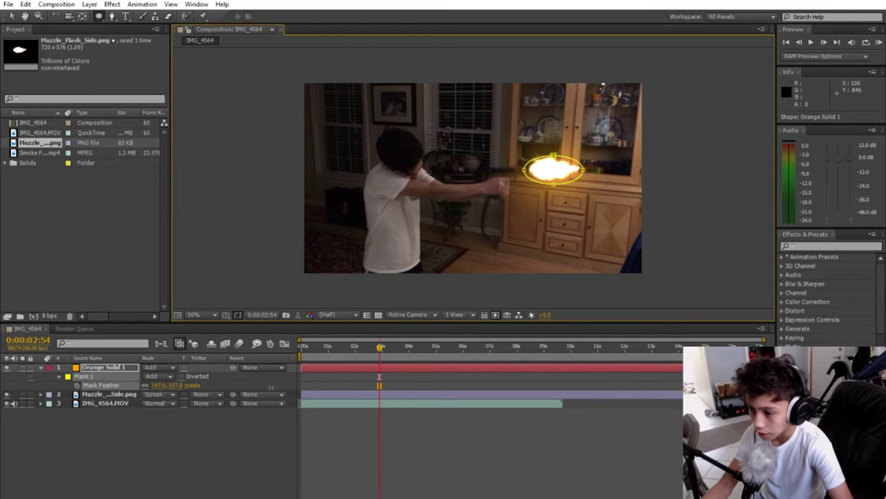
{"action": "left_click", "coordinate": [270, 387]}
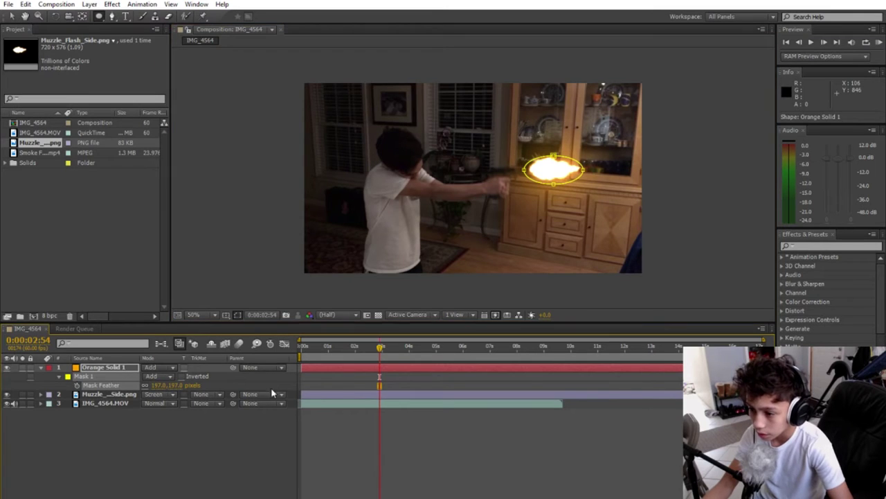
{"action": "left_click", "coordinate": [92, 369]}
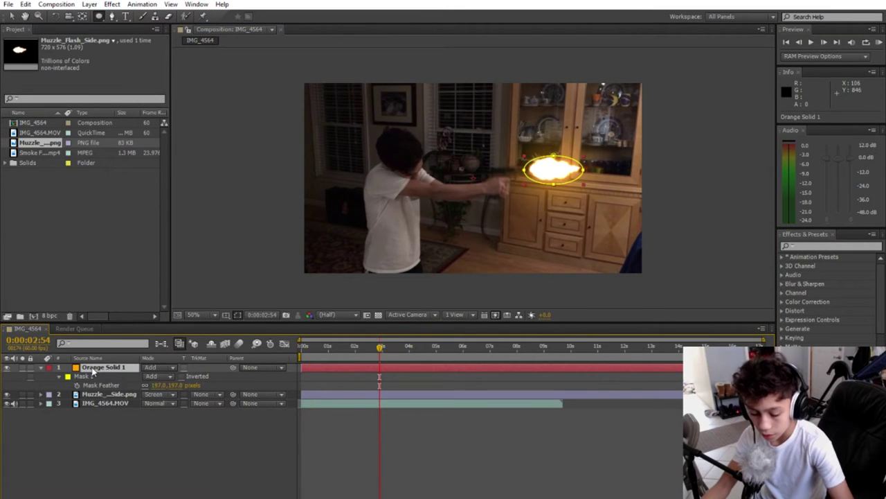
{"action": "key", "text": "t"}
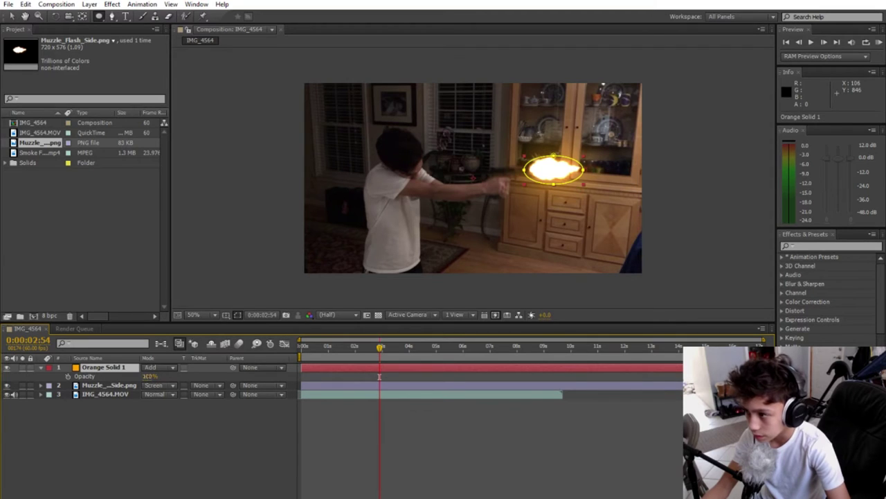
{"action": "left_click_drag", "start_coordinate": [149, 376], "coordinate": [123, 376]}
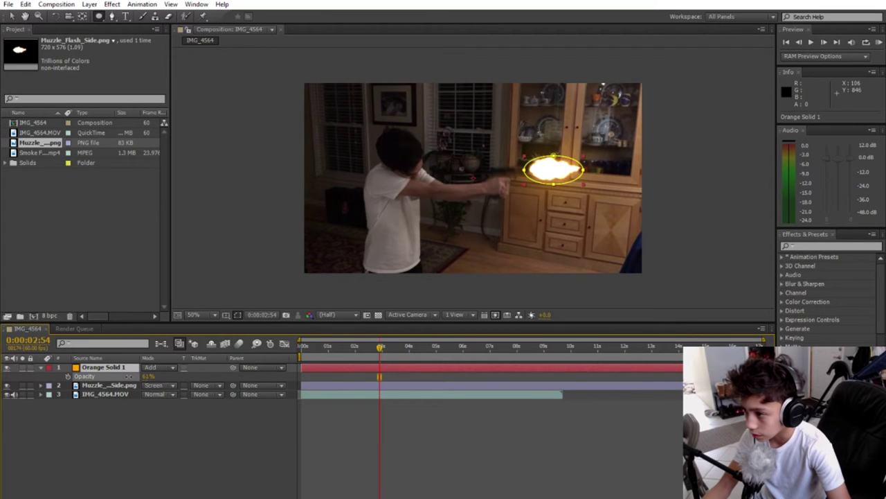
{"action": "left_click", "coordinate": [169, 427]}
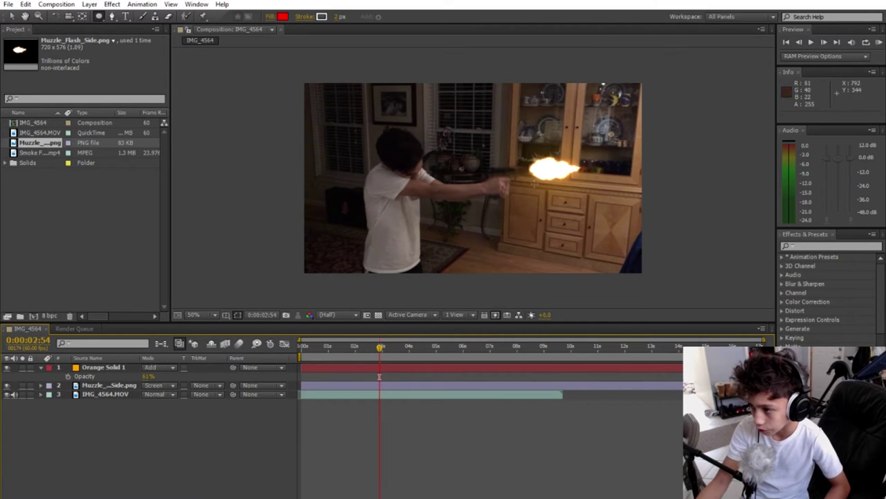
{"action": "right_click", "coordinate": [177, 454]}
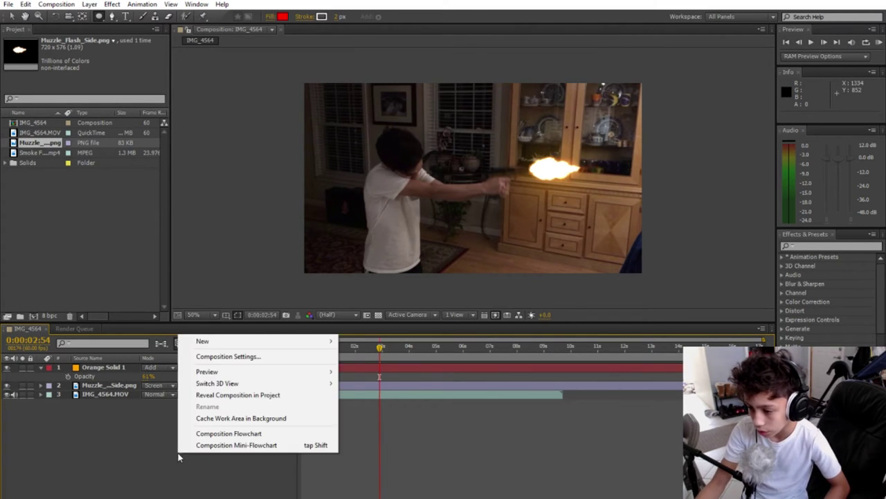
- Create Orange Solid 2 with the default settings and hide it
{"action": "mouse_move", "coordinate": [222, 342]}
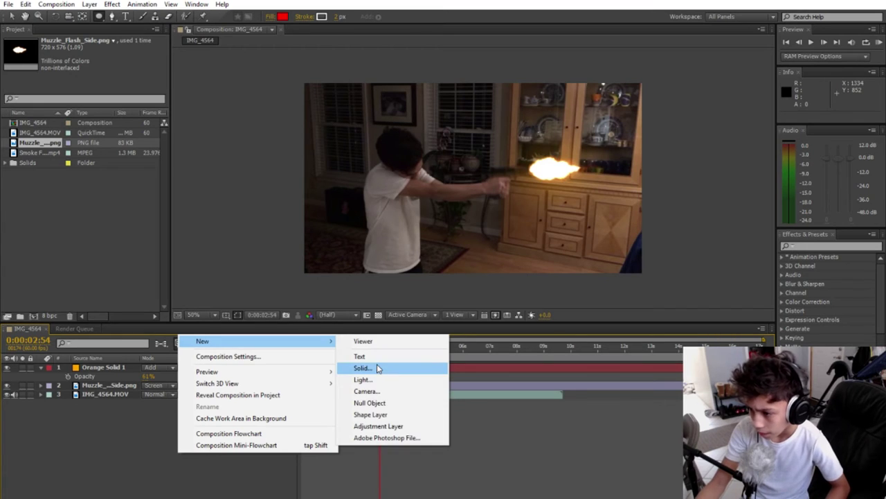
{"action": "left_click", "coordinate": [377, 367]}
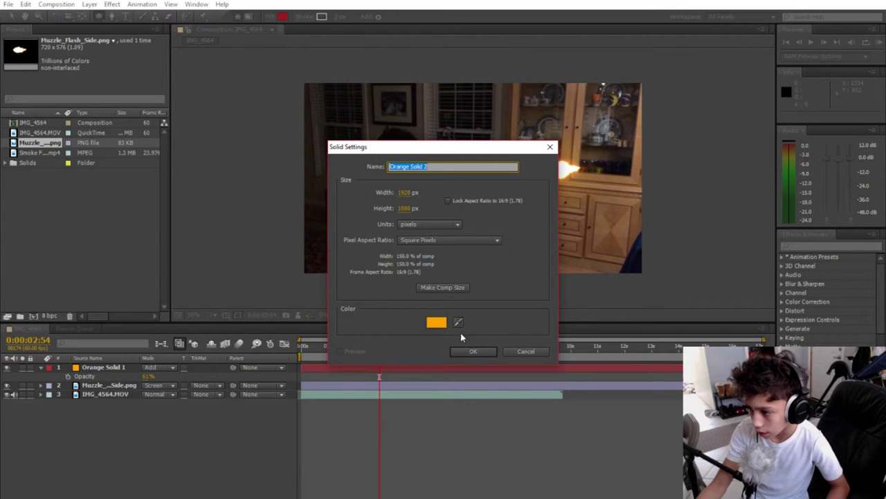
{"action": "left_click", "coordinate": [467, 351]}
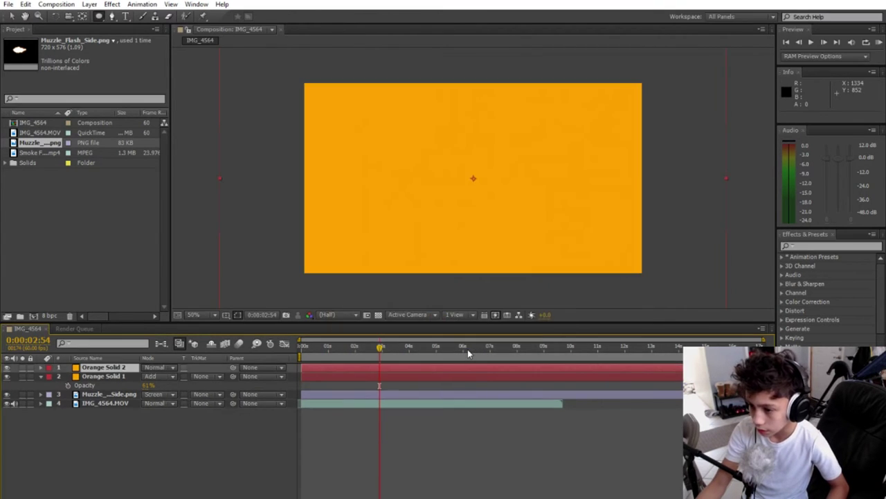
{"action": "left_click", "coordinate": [7, 367]}
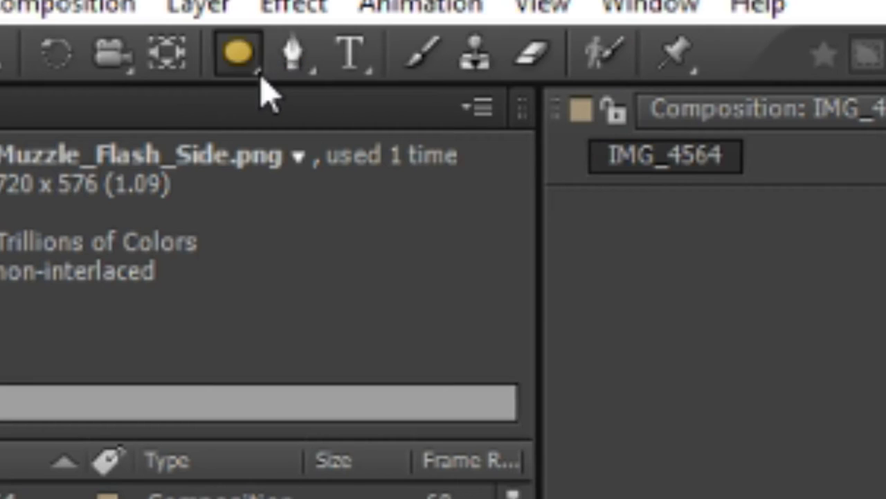
- Trace a closed Pen mask around the boy's extended arm
{"action": "left_click", "coordinate": [112, 20]}
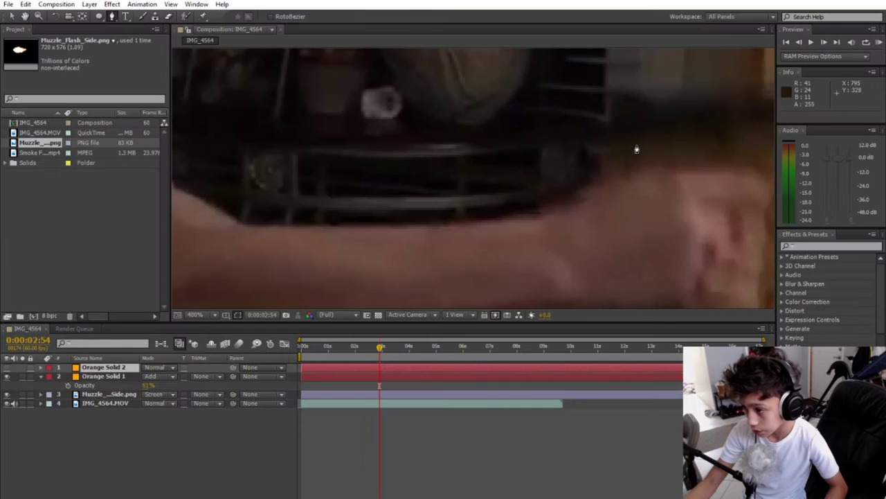
{"action": "scroll", "coordinate": [610, 158], "scroll_direction": "down", "scroll_amount": 3}
{"action": "scroll", "coordinate": [588, 166], "scroll_direction": "down", "scroll_amount": 2}
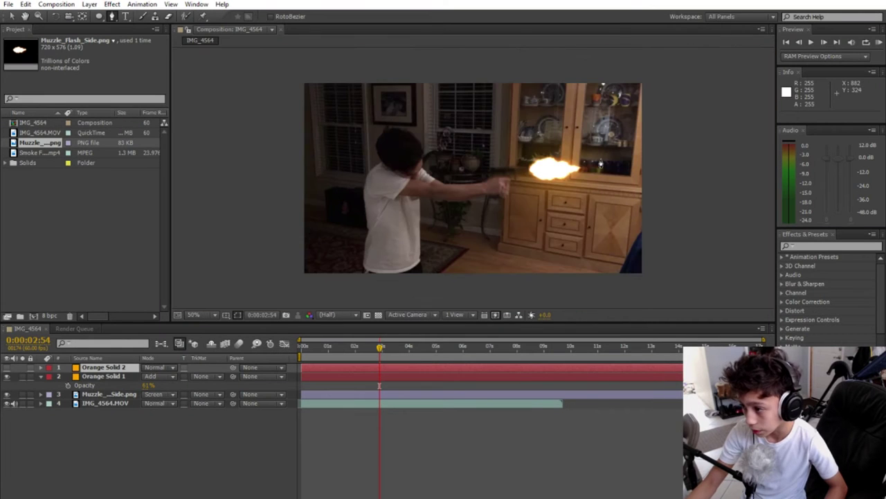
{"action": "left_click", "coordinate": [478, 196]}
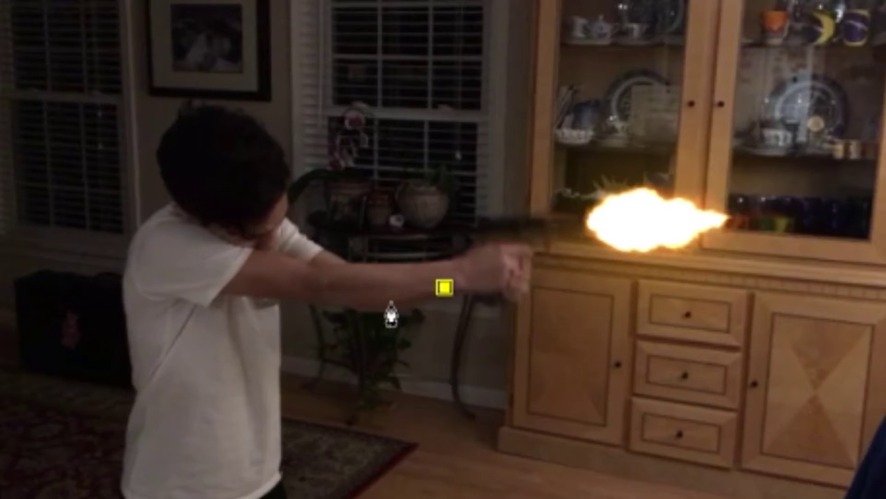
{"action": "left_click", "coordinate": [378, 307]}
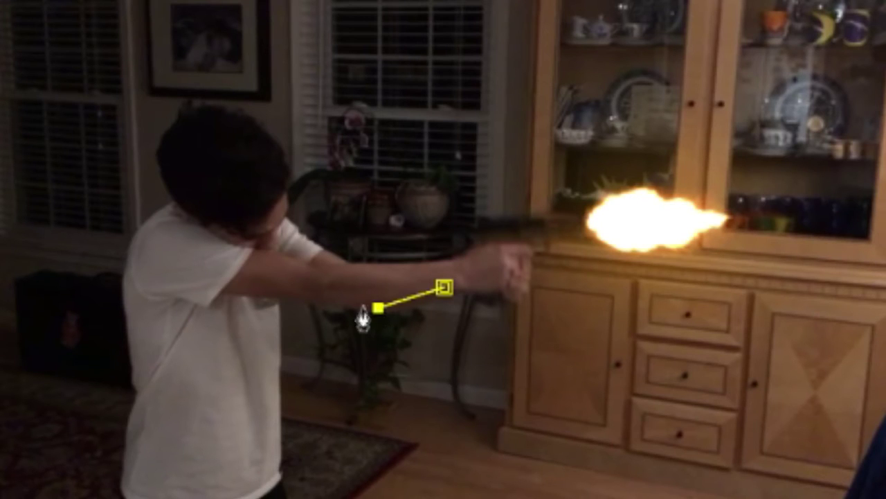
{"action": "left_click", "coordinate": [316, 301]}
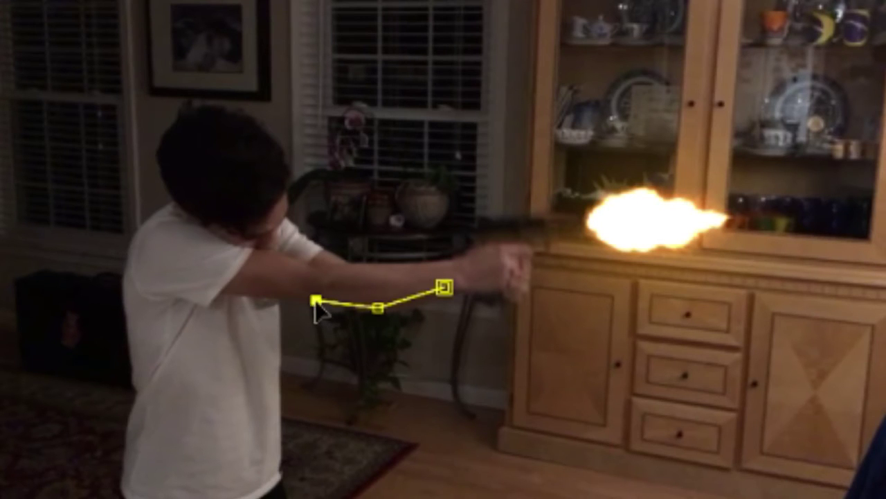
{"action": "left_click", "coordinate": [261, 261]}
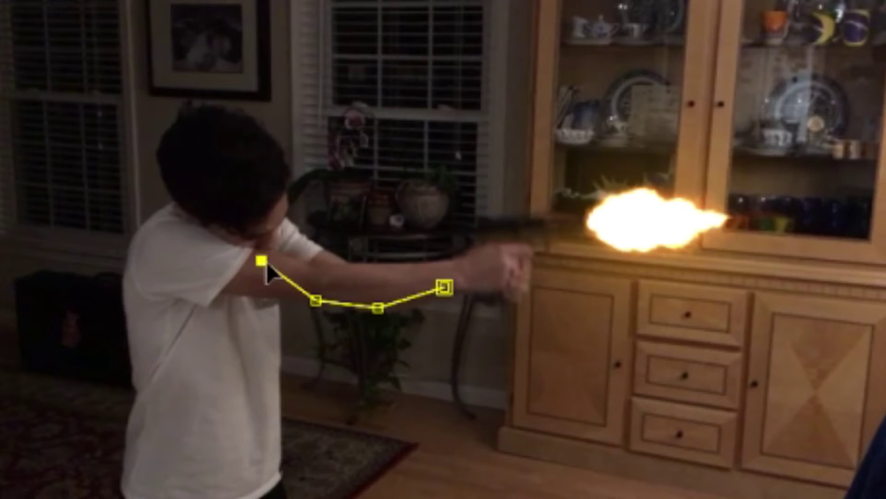
{"action": "left_click", "coordinate": [433, 261]}
{"action": "left_click", "coordinate": [445, 287]}
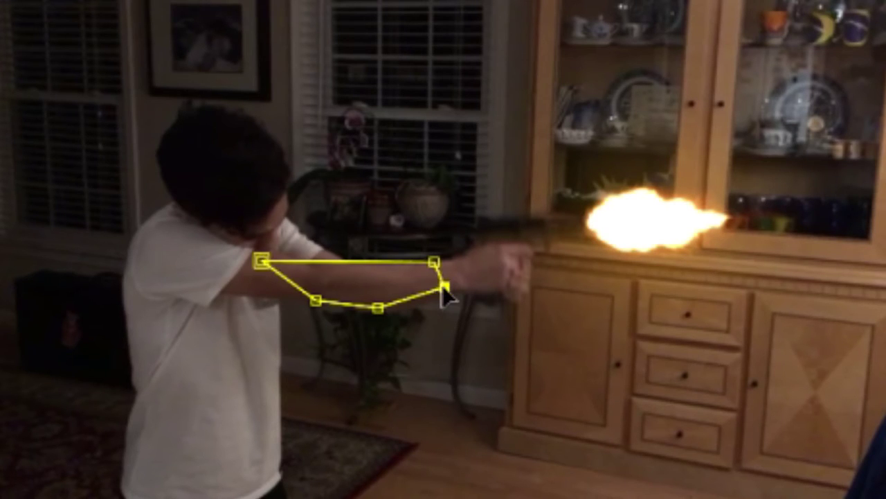
- Draw a closed mask around the boy's head
{"action": "left_click", "coordinate": [280, 190]}
{"action": "left_click", "coordinate": [256, 212]}
{"action": "left_click", "coordinate": [268, 239]}
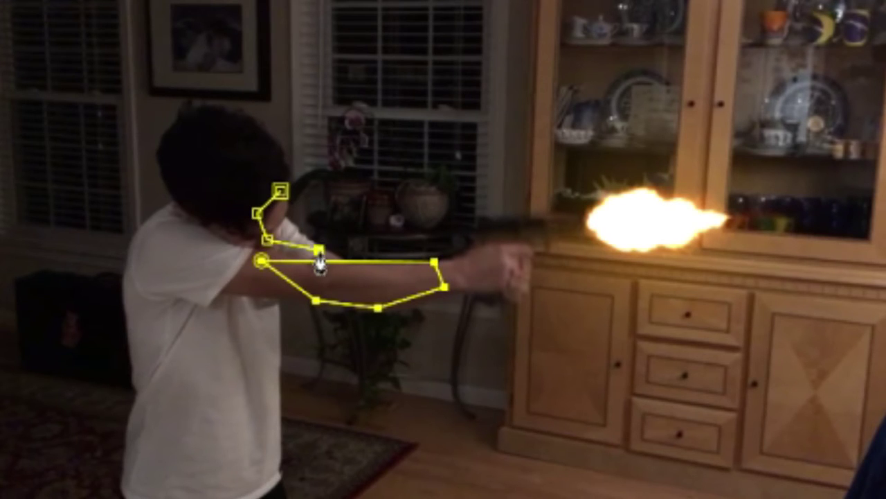
{"action": "left_click", "coordinate": [280, 191]}
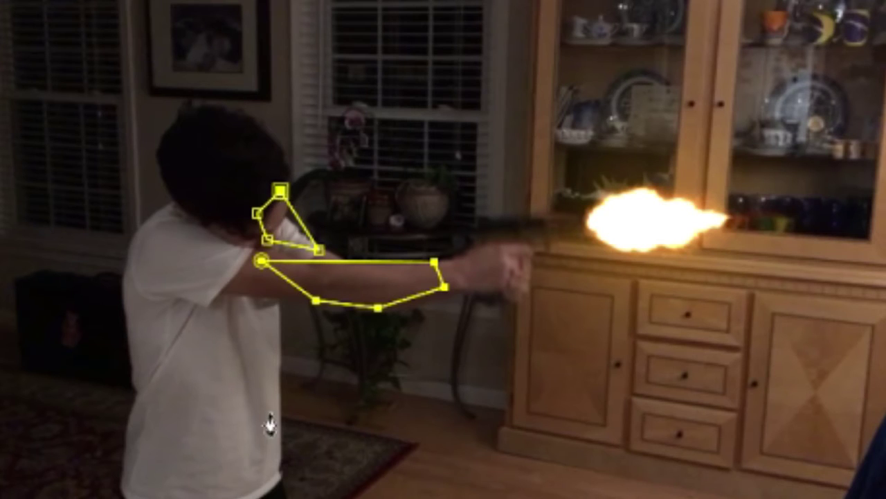
- Mask the side of the shirt and adjust its vertices to fit
{"action": "left_click", "coordinate": [267, 333]}
{"action": "left_click", "coordinate": [215, 356]}
{"action": "left_click", "coordinate": [208, 423]}
{"action": "left_click", "coordinate": [237, 462]}
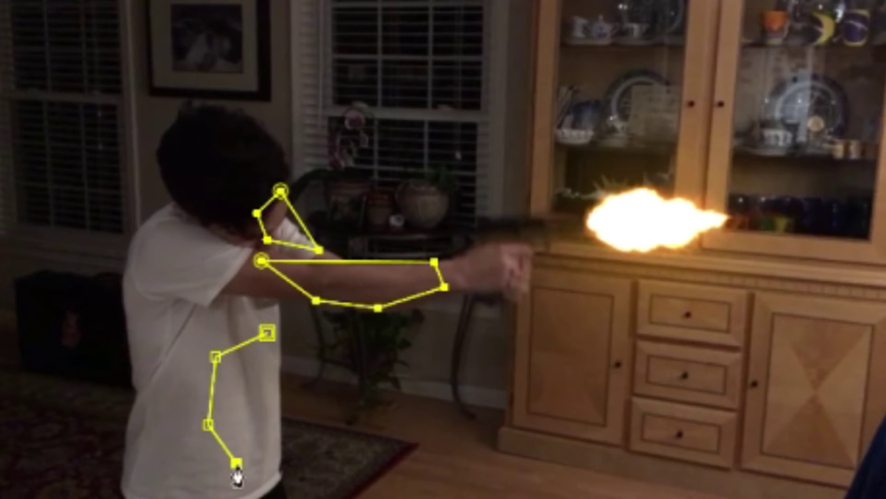
{"action": "left_click", "coordinate": [277, 458]}
{"action": "left_click", "coordinate": [269, 333]}
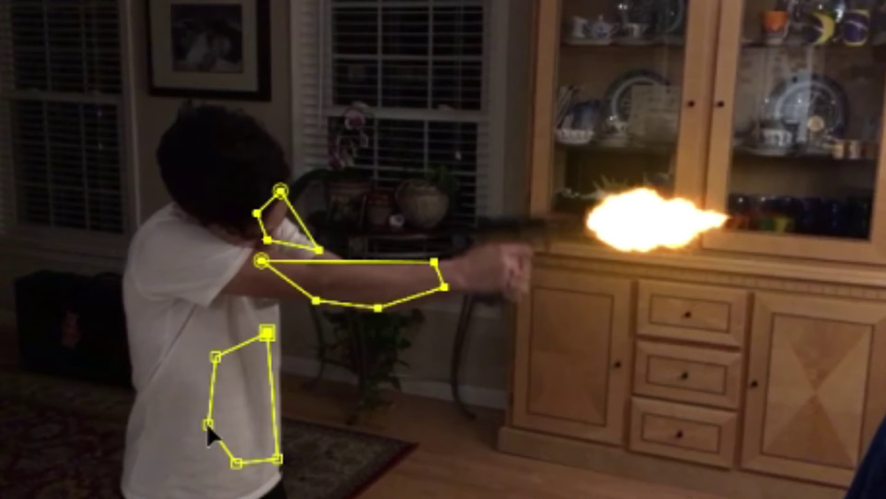
{"action": "left_click_drag", "start_coordinate": [207, 424], "coordinate": [227, 415]}
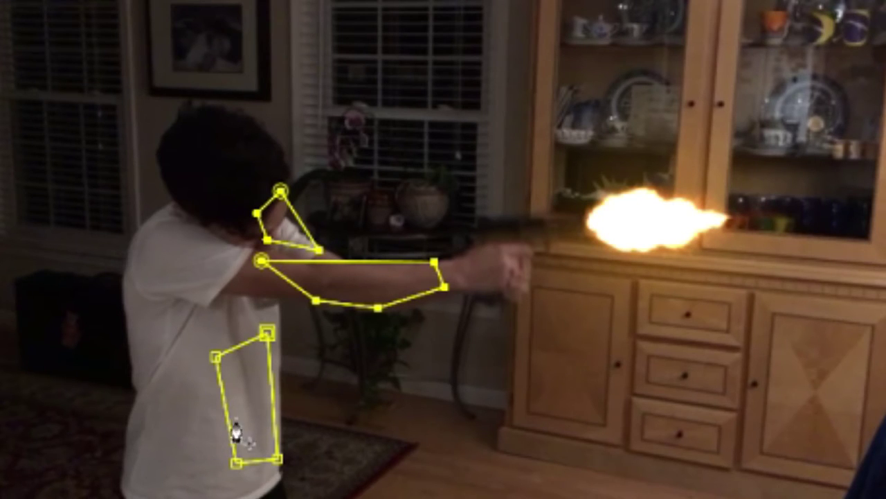
{"action": "left_click_drag", "start_coordinate": [216, 357], "coordinate": [194, 369]}
{"action": "left_click_drag", "start_coordinate": [266, 333], "coordinate": [266, 318]}
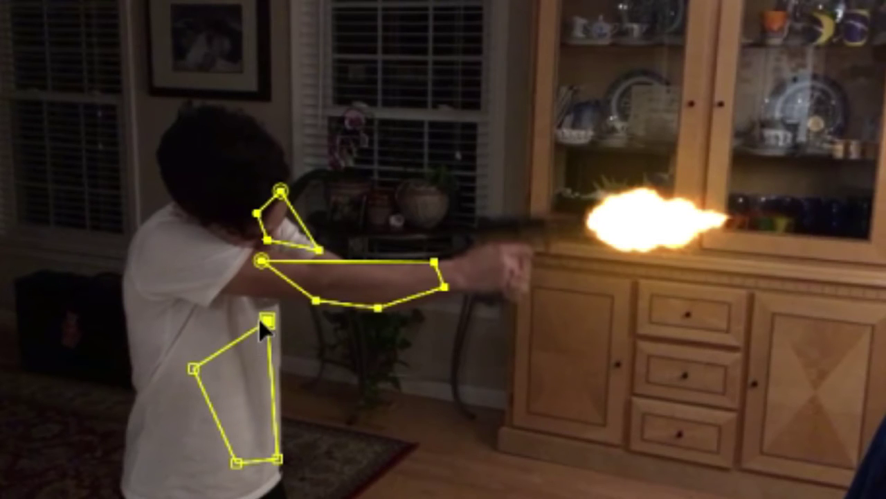
{"action": "left_click_drag", "start_coordinate": [236, 462], "coordinate": [224, 461]}
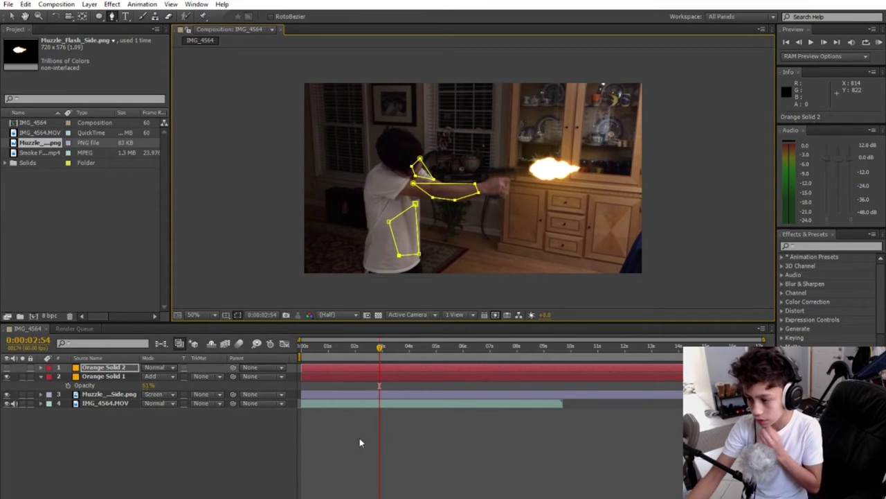
- Show Orange Solid 2 in Add mode with 263-pixel mask feather and 80% opacity
{"action": "left_click", "coordinate": [7, 367]}
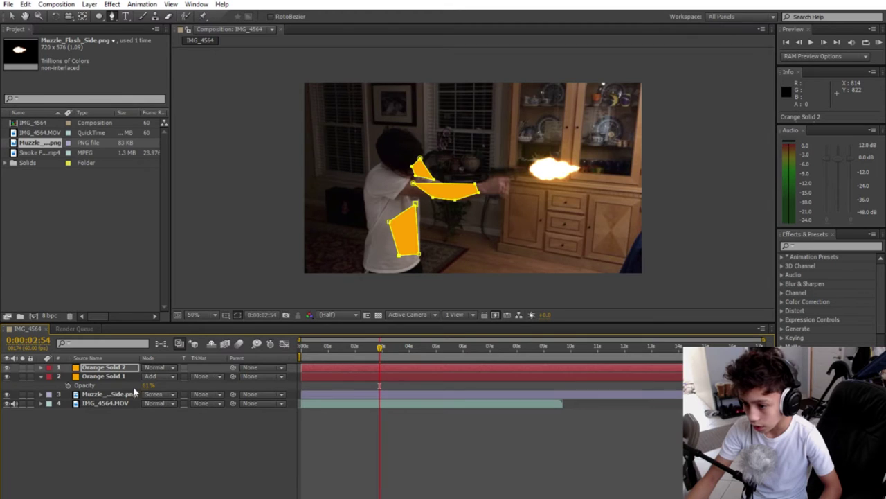
{"action": "left_click", "coordinate": [172, 370]}
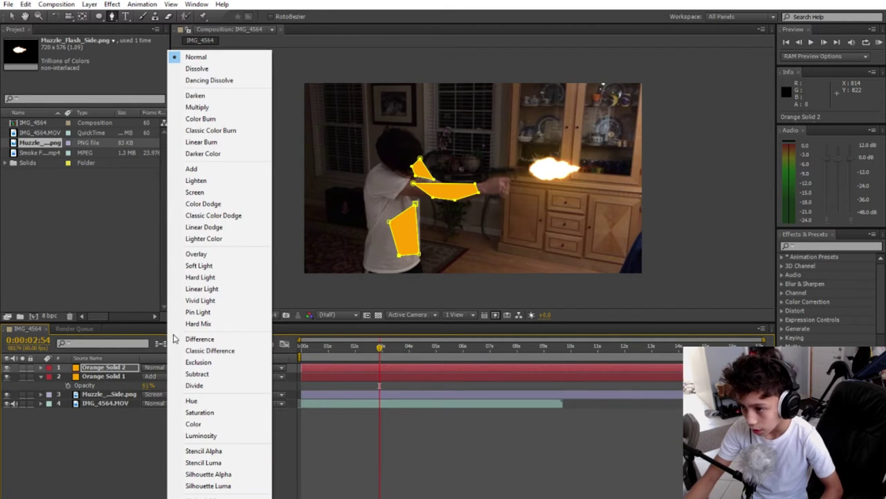
{"action": "left_click", "coordinate": [193, 172]}
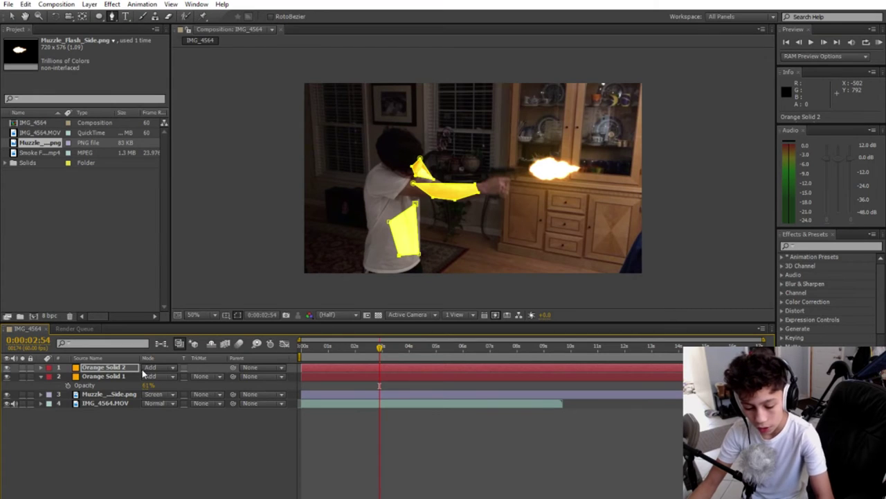
{"action": "key", "text": "f"}
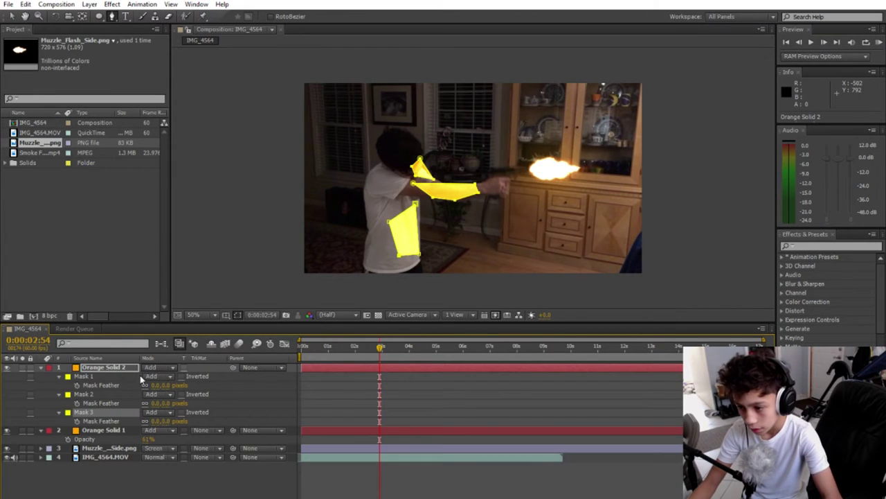
{"action": "left_click", "coordinate": [95, 376], "text": "shift"}
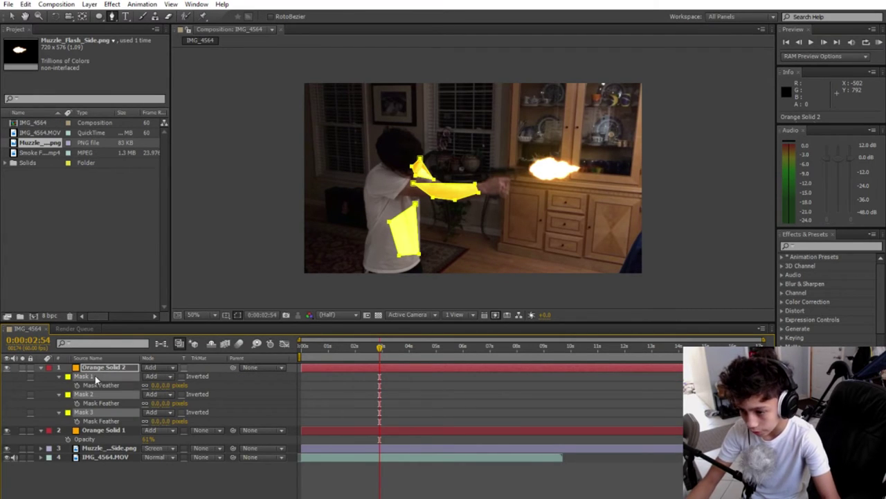
{"action": "left_click_drag", "start_coordinate": [165, 421], "coordinate": [266, 418]}
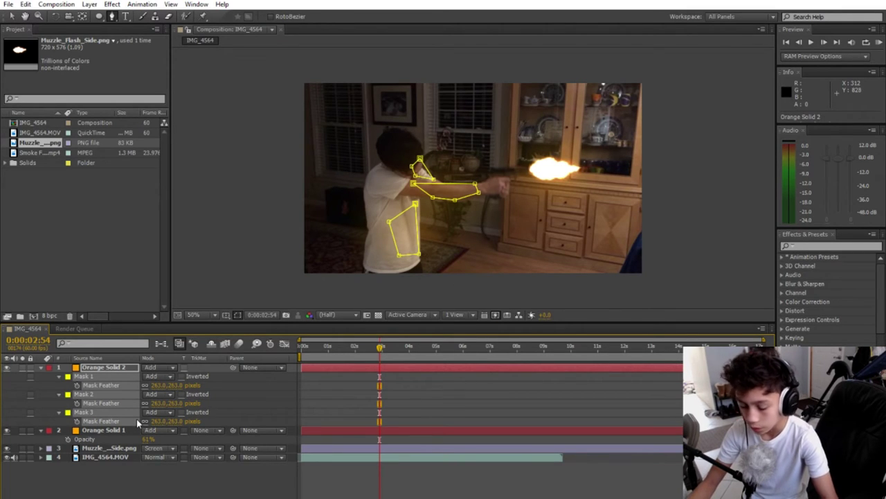
{"action": "key", "text": "f"}
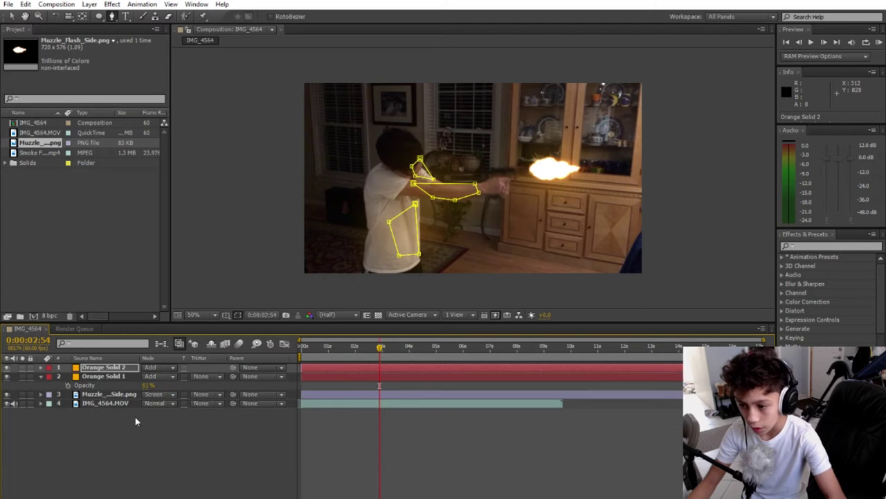
{"action": "key", "text": "t"}
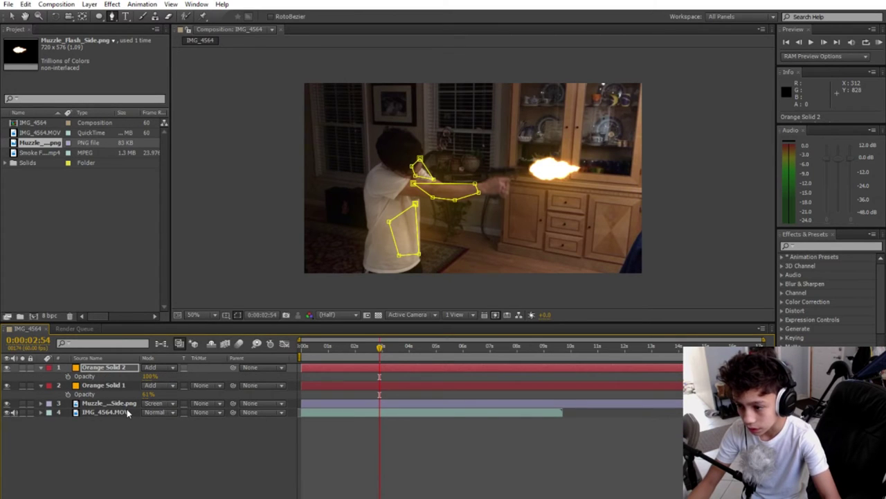
{"action": "left_click_drag", "start_coordinate": [150, 376], "coordinate": [137, 375]}
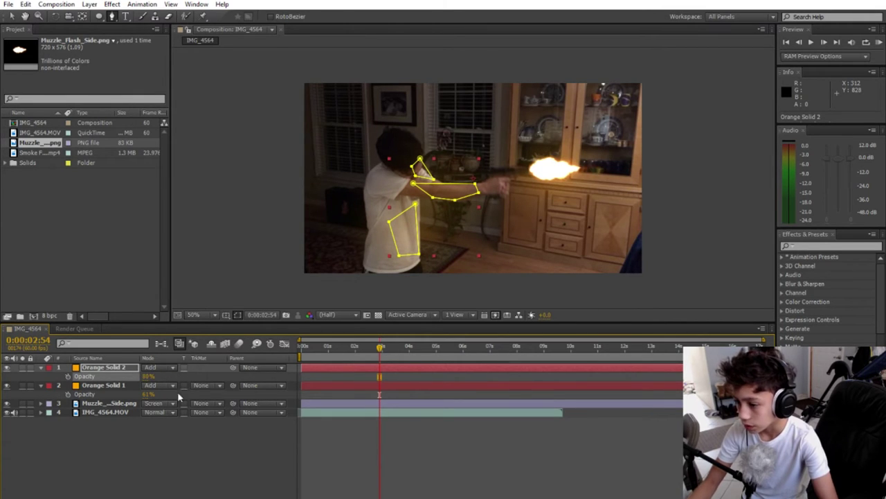
{"action": "left_click", "coordinate": [220, 478]}
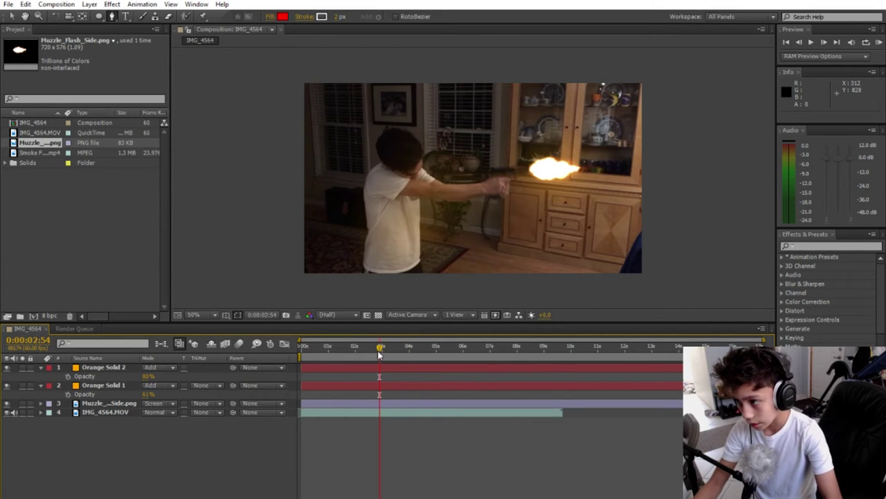
- Scrub and step forward to the muzzle-flash frame 0:00:02:54
{"action": "mouse_move", "coordinate": [380, 351]}
{"action": "left_mouse_down"}
{"action": "mouse_move", "coordinate": [366, 354]}
{"action": "mouse_move", "coordinate": [375, 351]}
{"action": "mouse_move", "coordinate": [378, 362]}
{"action": "left_mouse_up"}
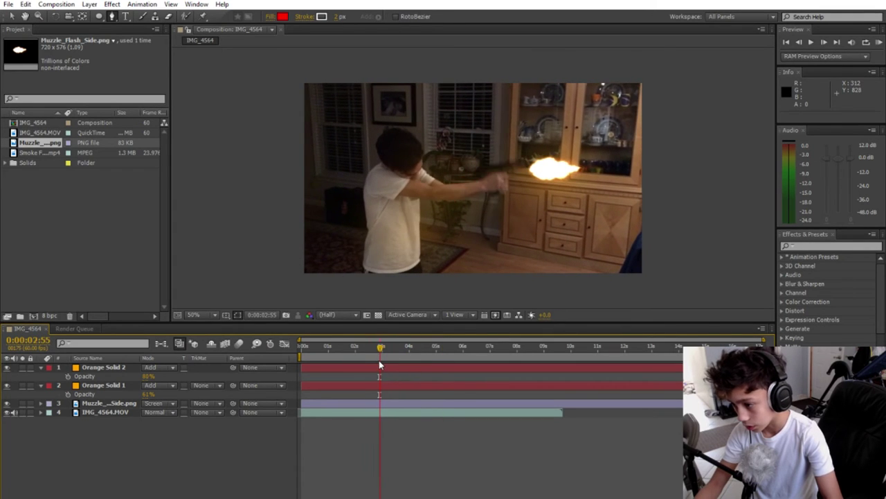
{"action": "left_click_drag", "start_coordinate": [380, 366], "coordinate": [381, 360]}
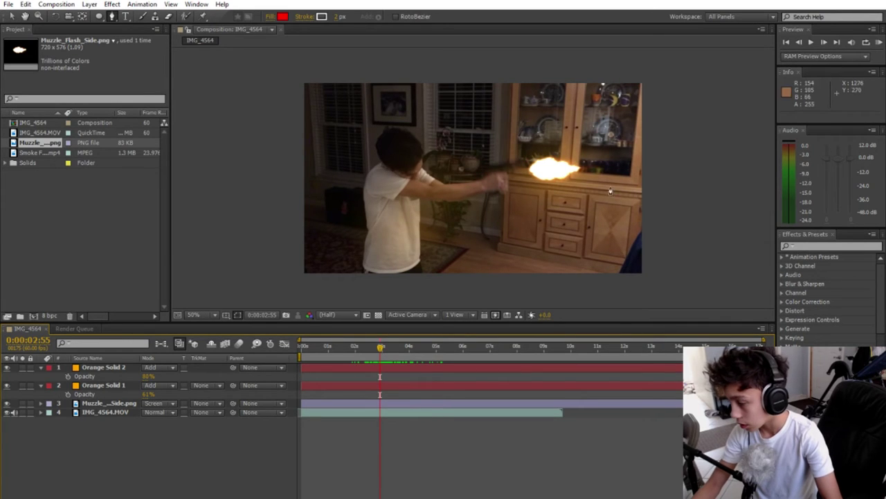
{"action": "left_click", "coordinate": [365, 415]}
{"action": "left_click", "coordinate": [378, 351]}
{"action": "left_click_drag", "start_coordinate": [379, 351], "coordinate": [375, 352]}
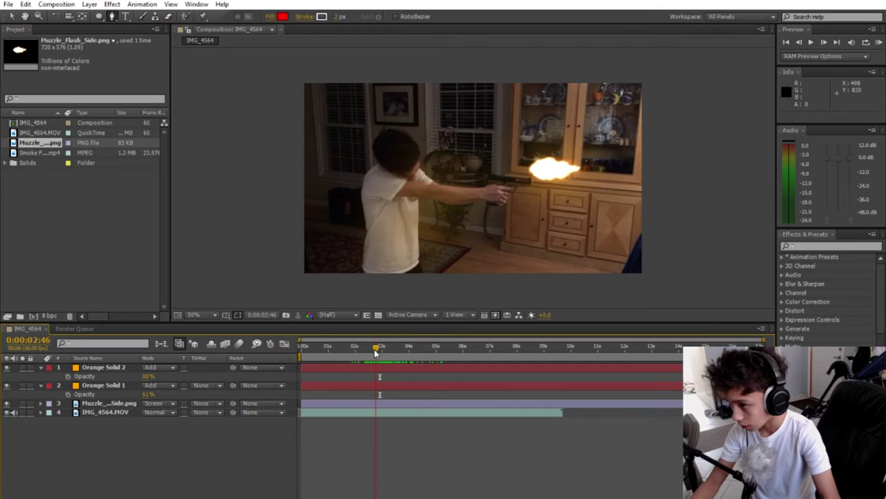
{"action": "left_click", "coordinate": [824, 42]}
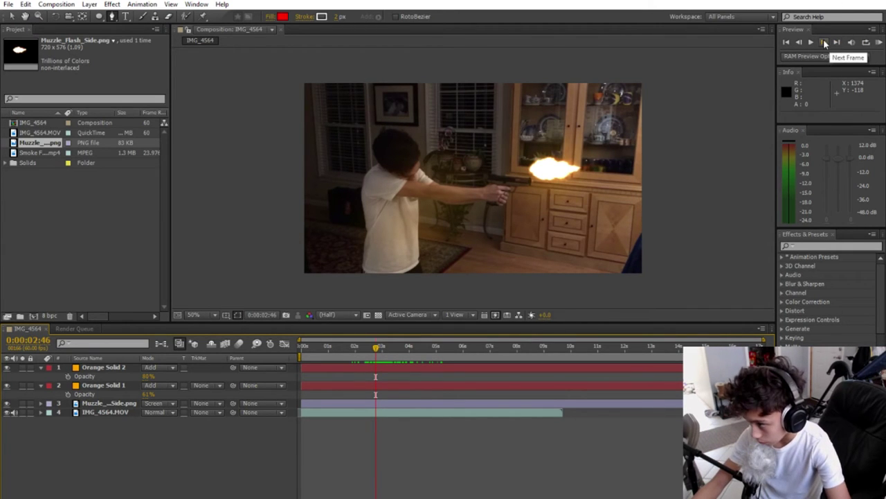
{"action": "left_click", "coordinate": [823, 41]}
{"action": "left_click", "coordinate": [823, 42]}
{"action": "left_click", "coordinate": [823, 42]}
{"action": "left_click", "coordinate": [823, 42]}
{"action": "left_click", "coordinate": [824, 41]}
{"action": "left_click", "coordinate": [823, 42]}
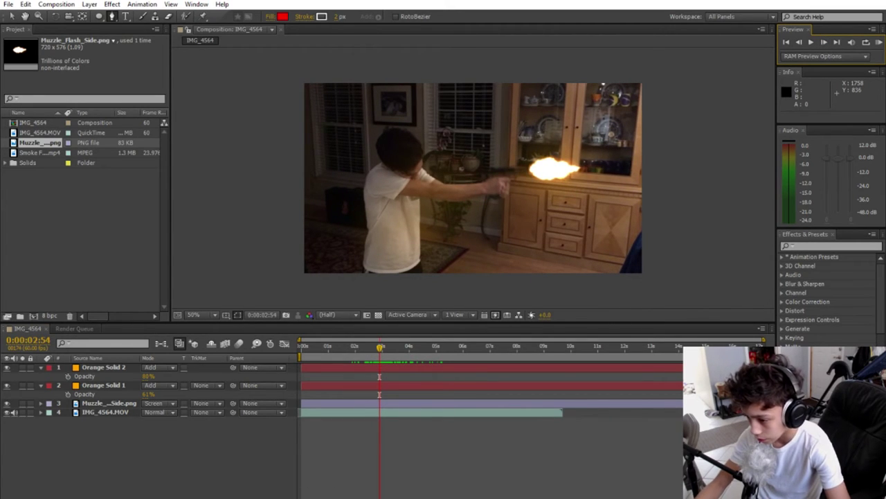
- Drag Orange Solid 1's in-point to start at 0:00:02:54
{"action": "left_click_drag", "start_coordinate": [763, 340], "coordinate": [532, 341]}
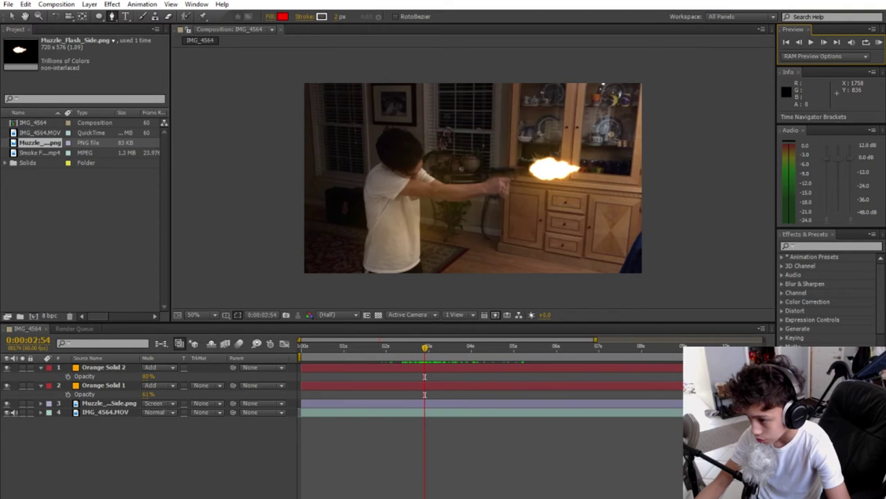
{"action": "key", "text": "equal"}
{"action": "key", "text": "equal"}
{"action": "key", "text": "equal"}
{"action": "key", "text": "equal"}
{"action": "key", "text": "equal"}
{"action": "key", "text": "equal"}
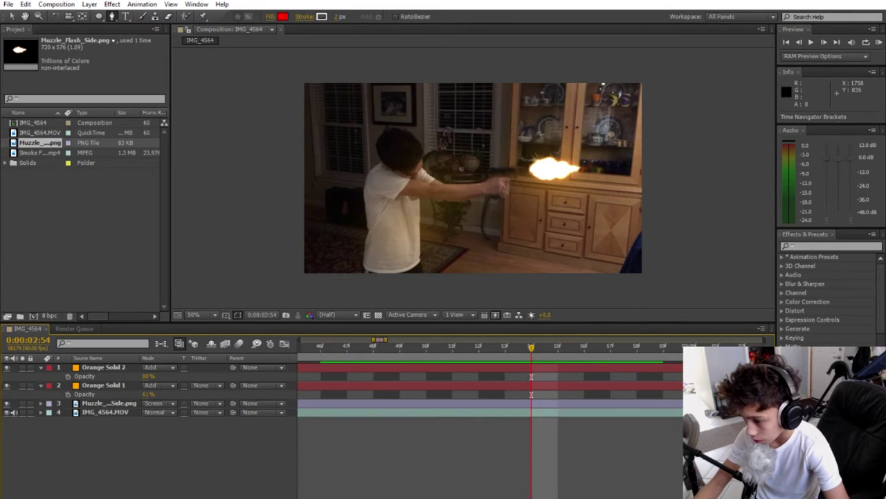
{"action": "key", "text": "minus"}
{"action": "key", "text": "minus"}
{"action": "key", "text": "minus"}
{"action": "key", "text": "minus"}
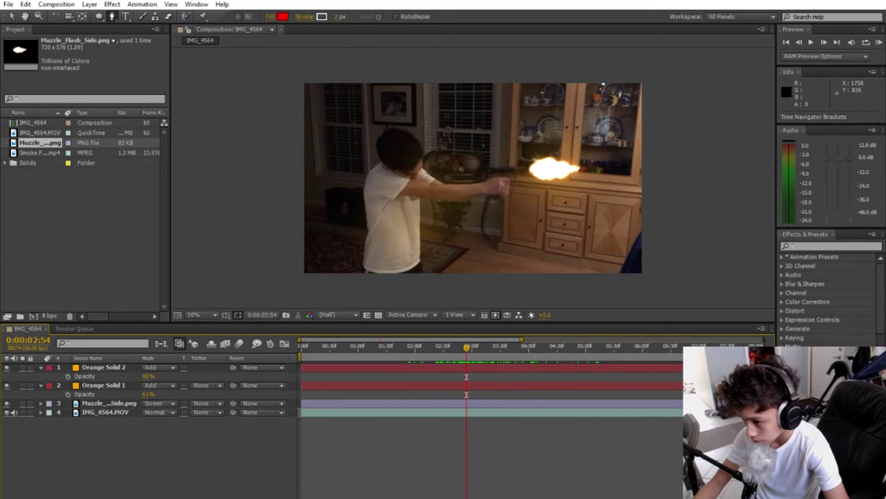
{"action": "left_click_drag", "start_coordinate": [302, 385], "coordinate": [325, 390]}
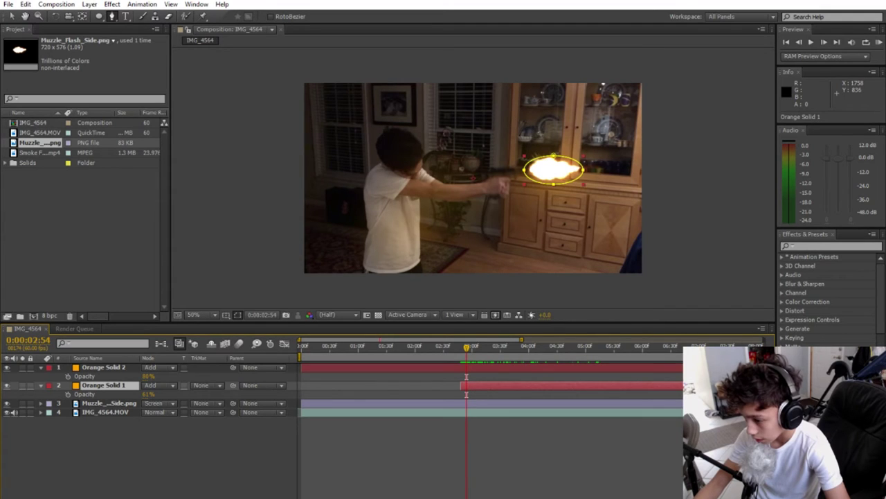
- Trim Orange Solid 2 and the muzzle flash layers to the single 0:00:02:54 frame
{"action": "key", "text": ";"}
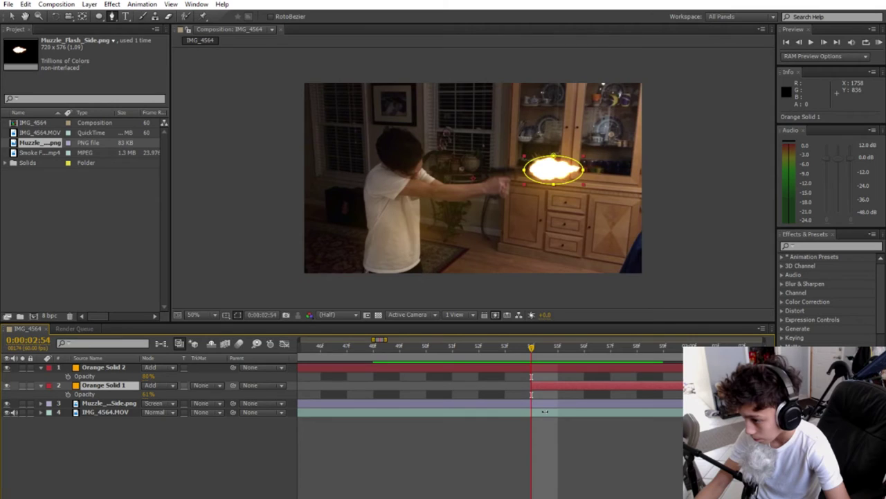
{"action": "key", "text": ";"}
{"action": "left_click", "coordinate": [308, 370]}
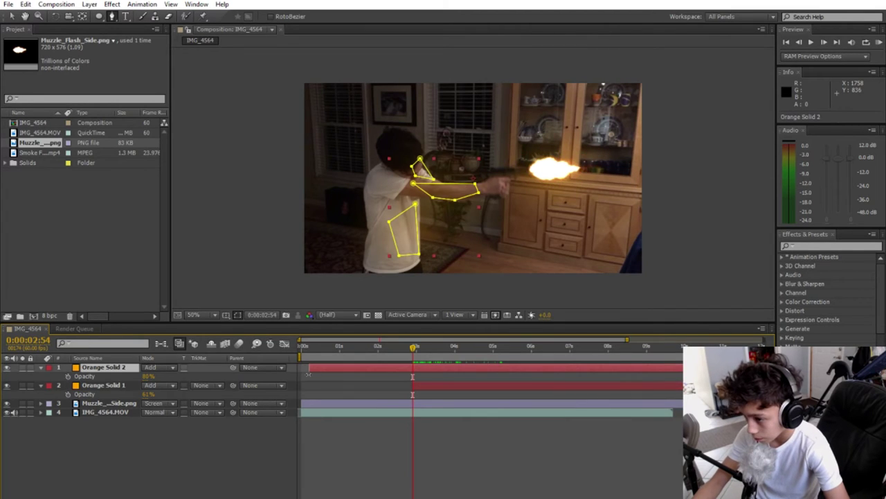
{"action": "key", "text": "alt+bracketleft"}
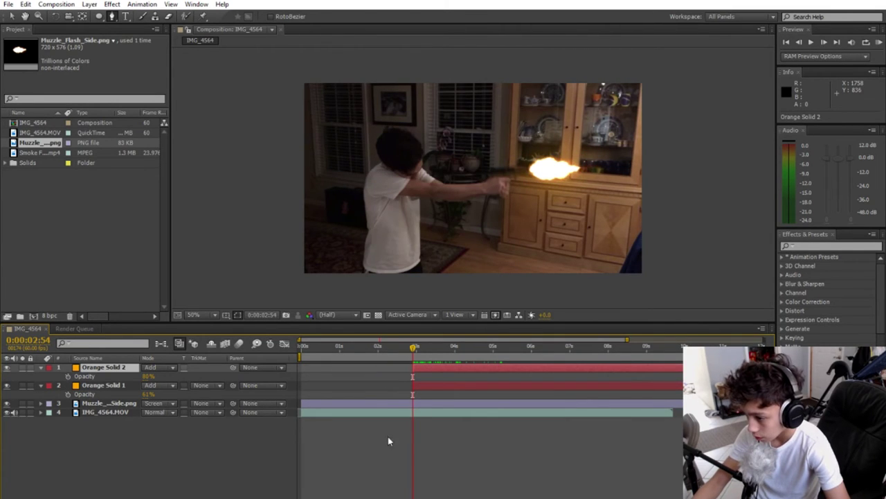
{"action": "key", "text": "semicolon"}
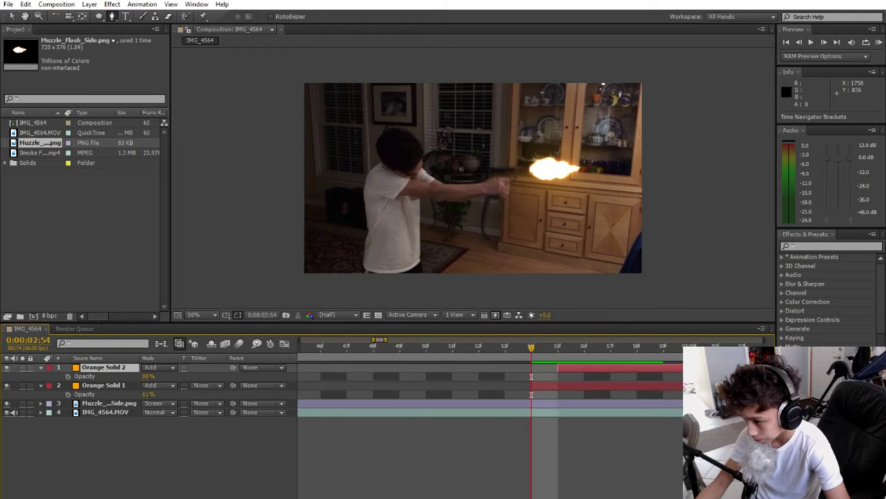
{"action": "left_click_drag", "start_coordinate": [544, 368], "coordinate": [535, 369]}
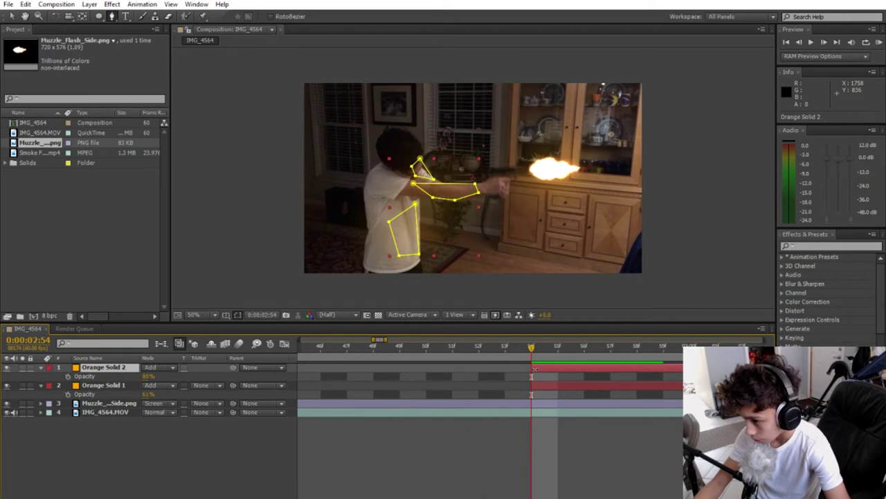
{"action": "left_click", "coordinate": [557, 403]}
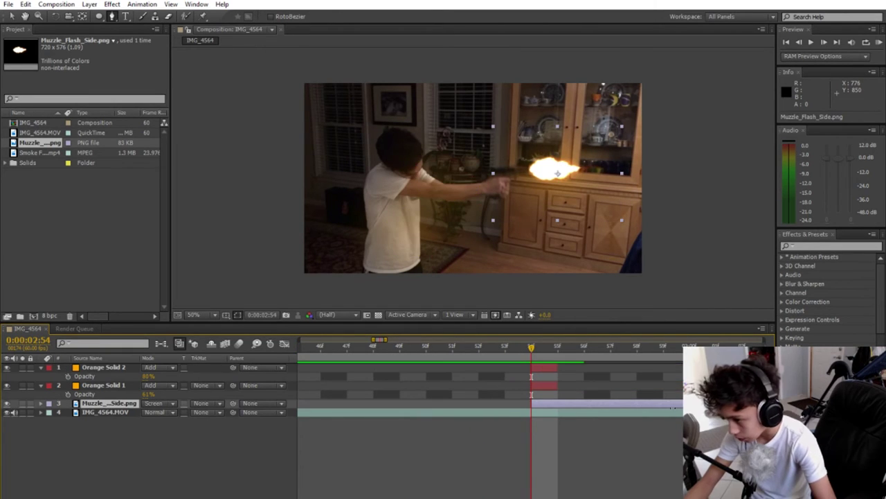
{"action": "left_click_drag", "start_coordinate": [682, 403], "coordinate": [560, 405]}
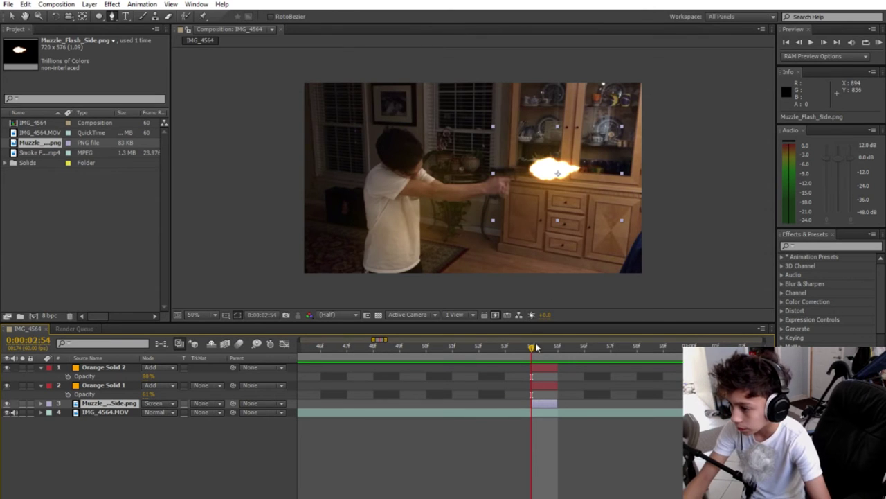
- Scrub through the clip to check the one-frame flash, ending on 0:00:02:54
{"action": "left_click_drag", "start_coordinate": [532, 351], "coordinate": [503, 359]}
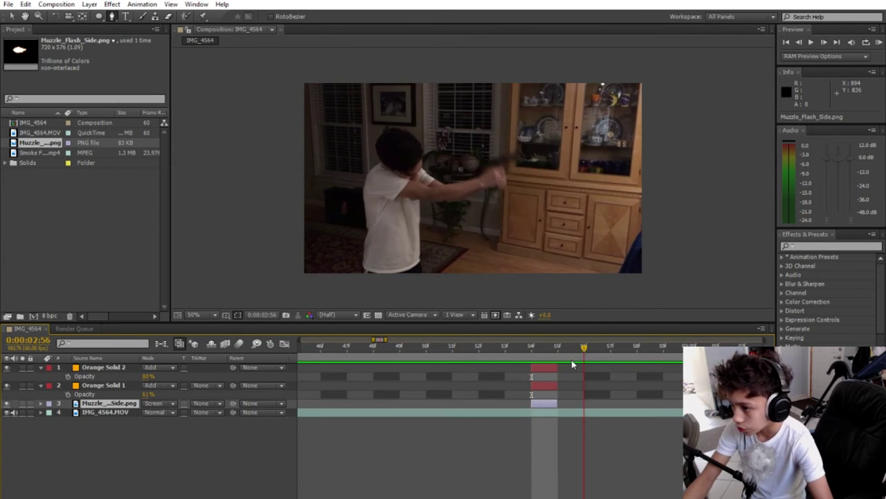
{"action": "mouse_move", "coordinate": [503, 359]}
{"action": "left_mouse_down"}
{"action": "mouse_move", "coordinate": [655, 357]}
{"action": "mouse_move", "coordinate": [503, 381]}
{"action": "mouse_move", "coordinate": [284, 394]}
{"action": "mouse_move", "coordinate": [2, 373]}
{"action": "left_mouse_up"}
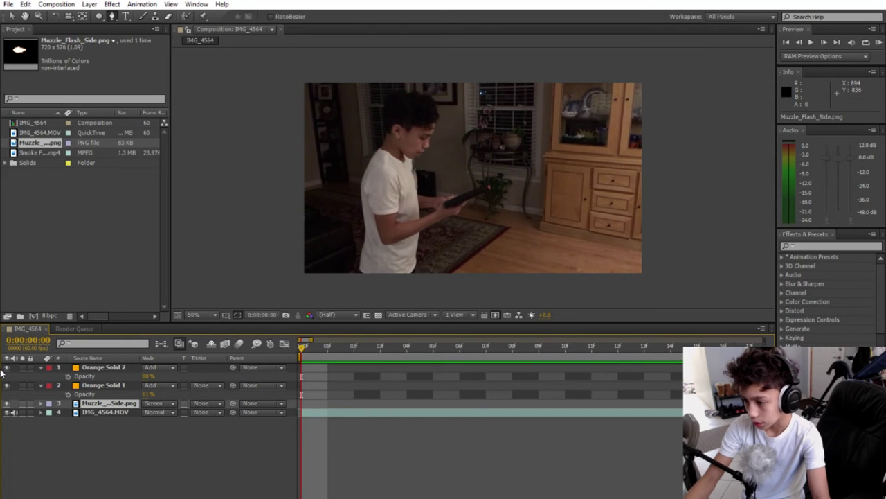
{"action": "left_click_drag", "start_coordinate": [257, 411], "coordinate": [293, 403]}
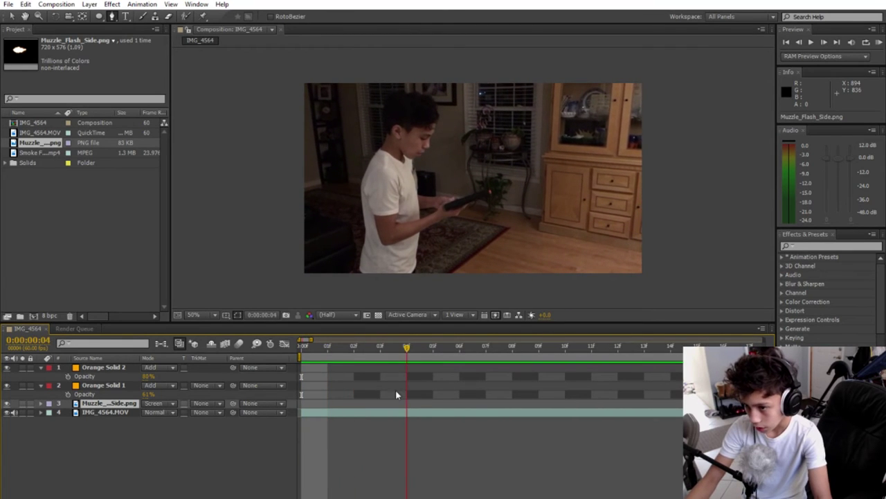
{"action": "mouse_move", "coordinate": [292, 402]}
{"action": "left_mouse_down"}
{"action": "mouse_move", "coordinate": [692, 395]}
{"action": "mouse_move", "coordinate": [636, 405]}
{"action": "left_mouse_up"}
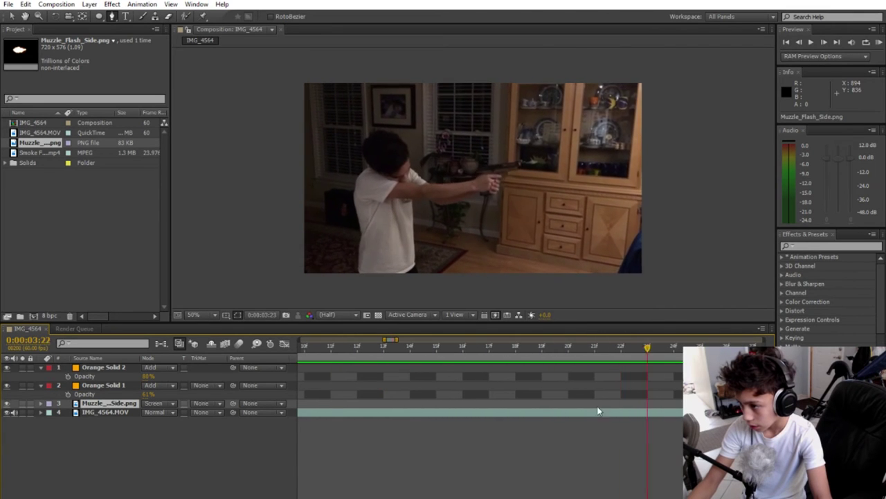
{"action": "left_click_drag", "start_coordinate": [644, 345], "coordinate": [719, 381]}
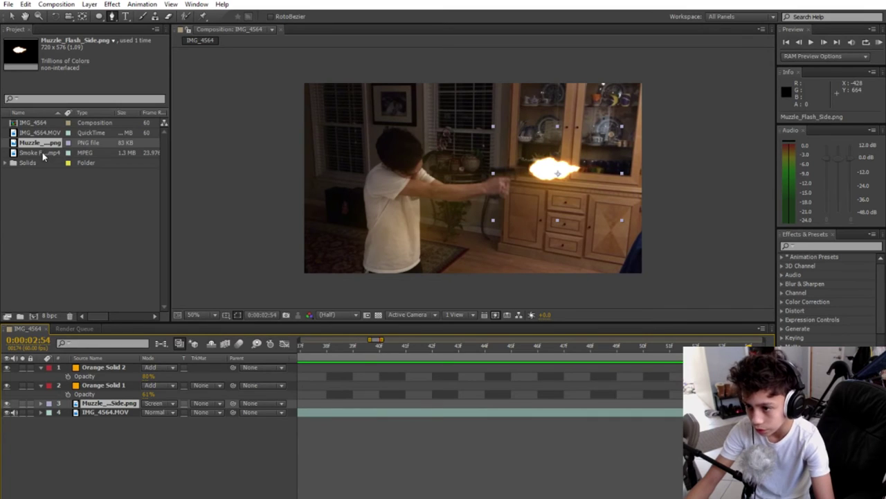
- Add Smoke For Gun Effects.mp4 as the top layer and set its blend mode to Screen
{"action": "left_click_drag", "start_coordinate": [42, 151], "coordinate": [80, 296]}
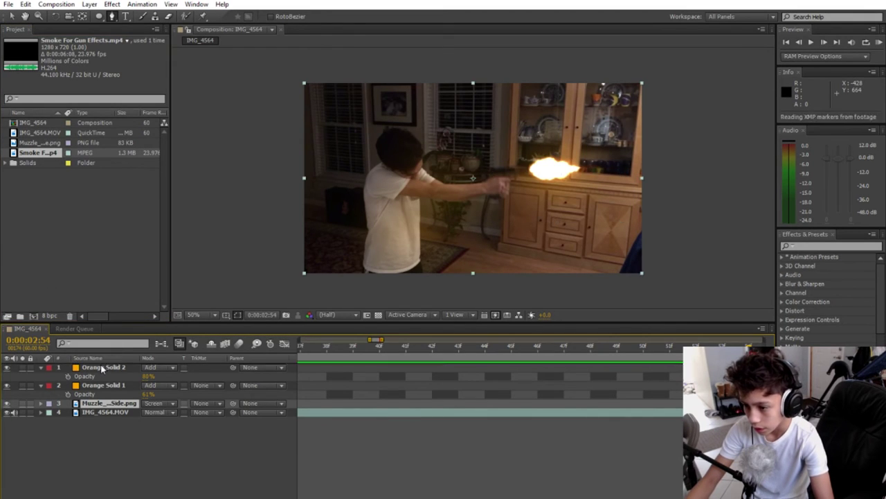
{"action": "left_click_drag", "start_coordinate": [100, 354], "coordinate": [103, 370]}
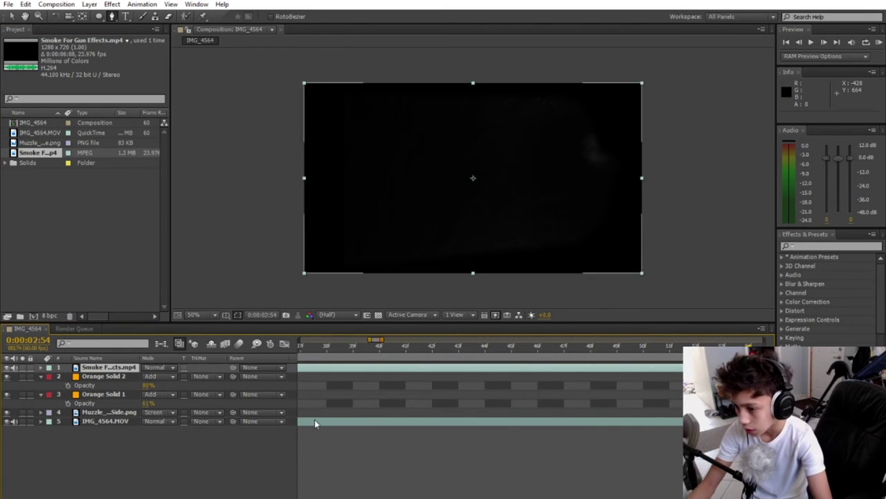
{"action": "left_click", "coordinate": [164, 372]}
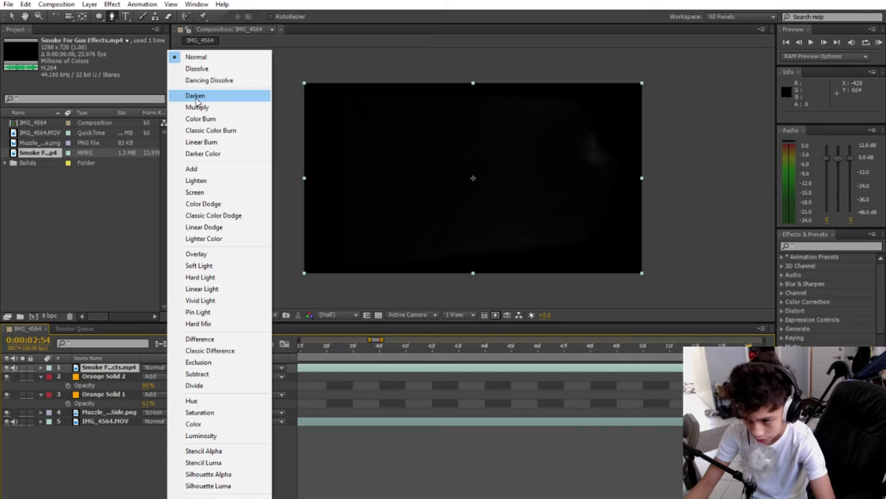
{"action": "left_click", "coordinate": [201, 193]}
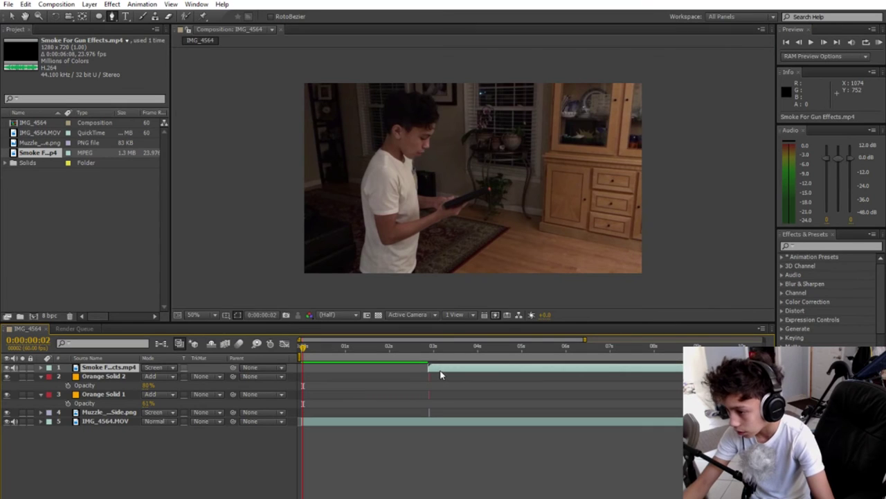
- At the firing moment, undo the stray mask point and scale the smoke layer down to a small box
{"action": "mouse_move", "coordinate": [303, 352]}
{"action": "left_mouse_down"}
{"action": "mouse_move", "coordinate": [445, 367]}
{"action": "mouse_move", "coordinate": [435, 372]}
{"action": "left_mouse_up"}
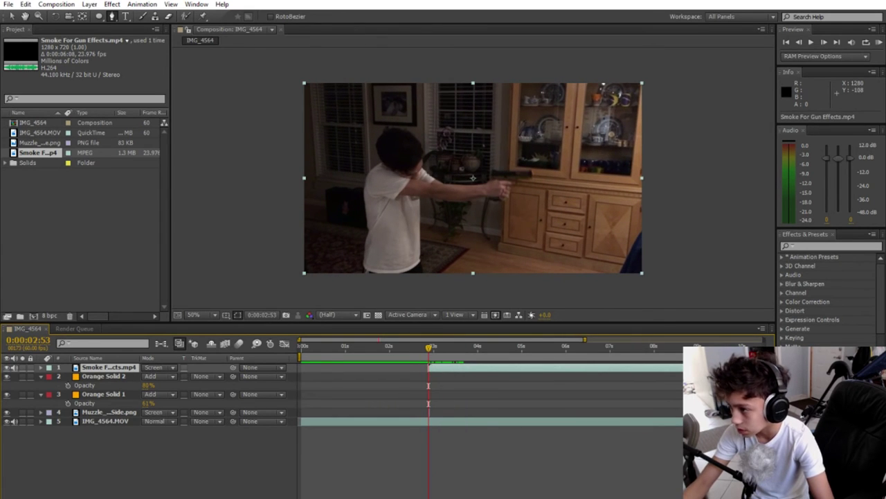
{"action": "left_click_drag", "start_coordinate": [641, 83], "coordinate": [599, 111]}
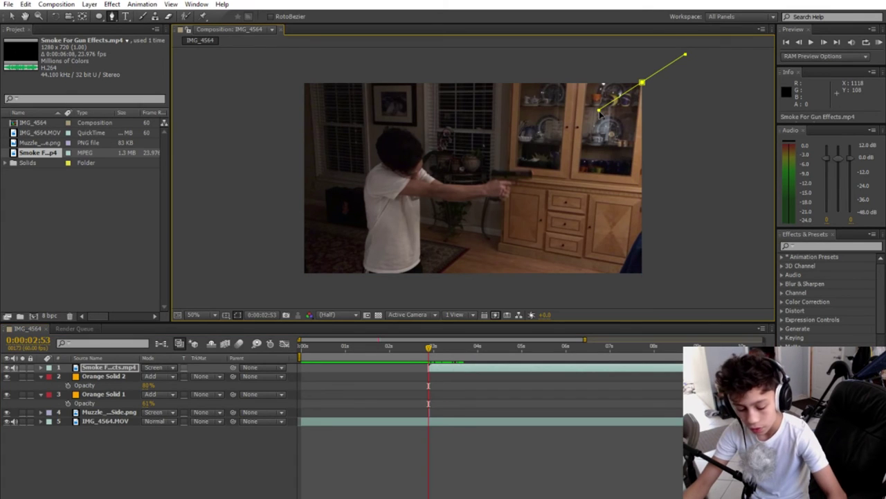
{"action": "key", "text": "ctrl+z"}
{"action": "left_click", "coordinate": [14, 18]}
{"action": "left_click", "coordinate": [12, 18]}
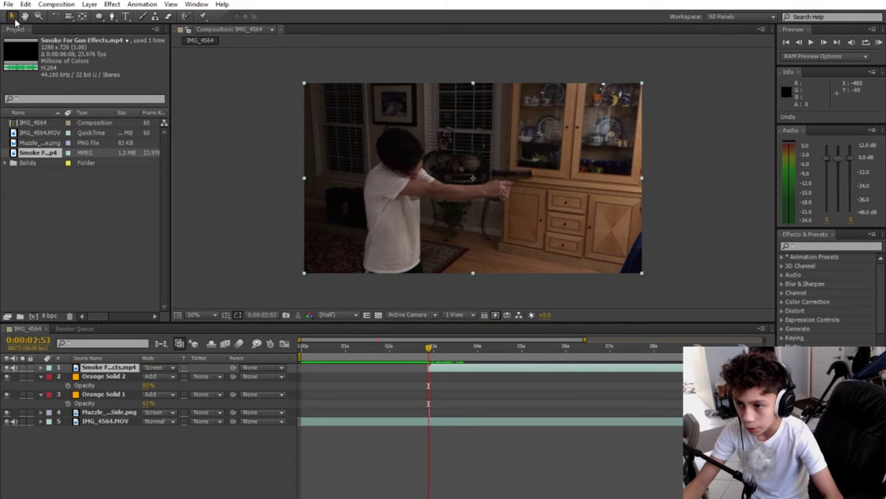
{"action": "mouse_move", "coordinate": [642, 84]}
{"action": "left_mouse_down"}
{"action": "mouse_move", "coordinate": [526, 159]}
{"action": "mouse_move", "coordinate": [559, 178]}
{"action": "left_mouse_up"}
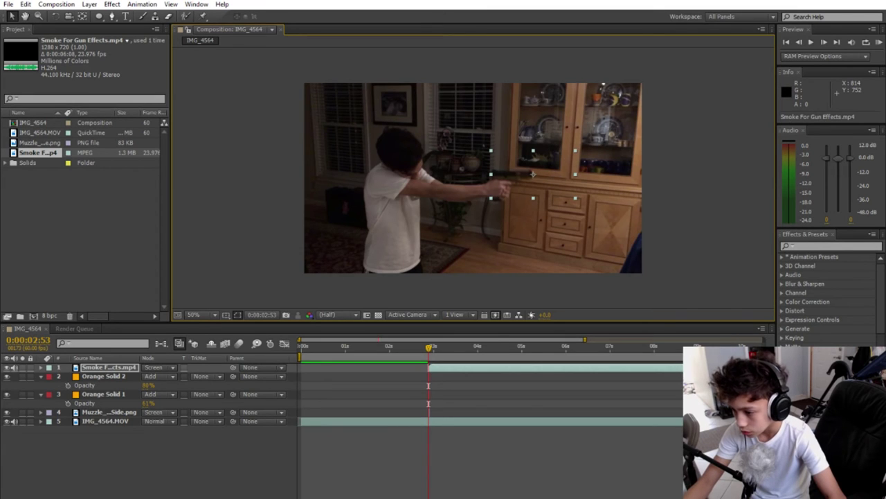
- On the frame where the flash appears, move the smoke onto the gun's tip
{"action": "left_click_drag", "start_coordinate": [585, 340], "coordinate": [385, 339]}
{"action": "mouse_move", "coordinate": [533, 351]}
{"action": "left_mouse_down"}
{"action": "mouse_move", "coordinate": [561, 369]}
{"action": "mouse_move", "coordinate": [590, 370]}
{"action": "mouse_move", "coordinate": [578, 368]}
{"action": "left_mouse_up"}
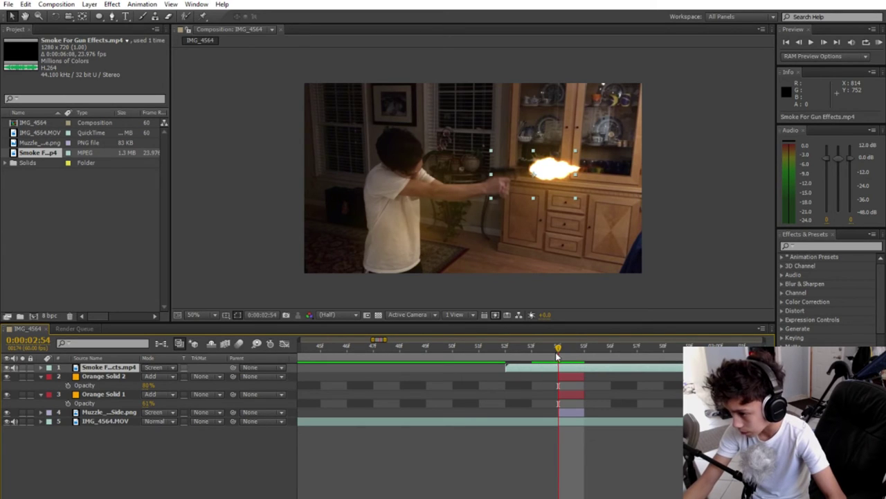
{"action": "left_click_drag", "start_coordinate": [553, 351], "coordinate": [532, 351]}
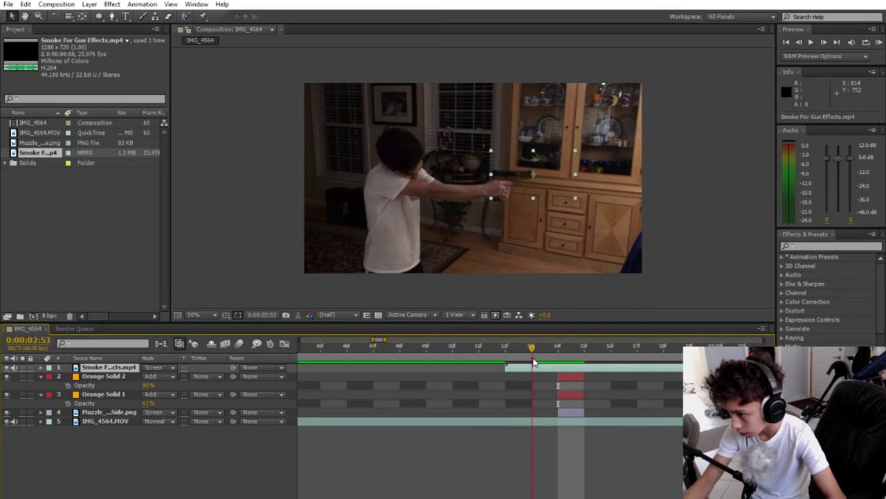
{"action": "key", "text": "Page_Down"}
{"action": "key", "text": "Page_Down"}
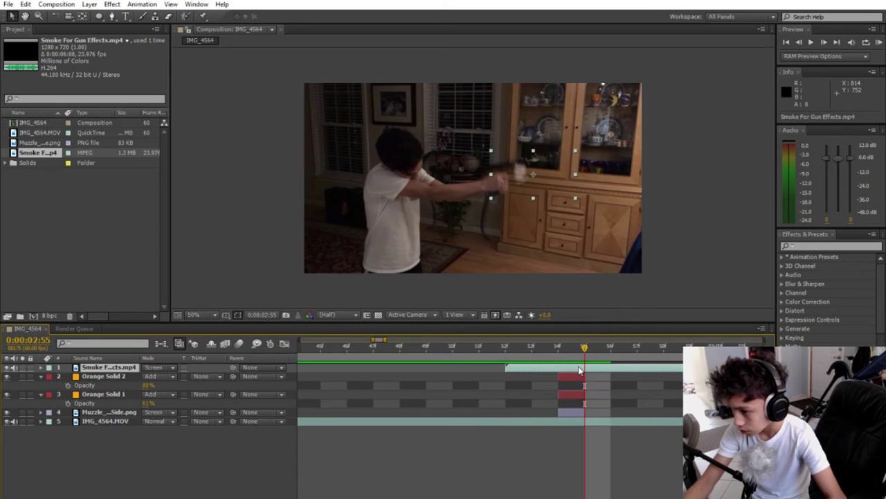
{"action": "left_click_drag", "start_coordinate": [555, 187], "coordinate": [569, 170]}
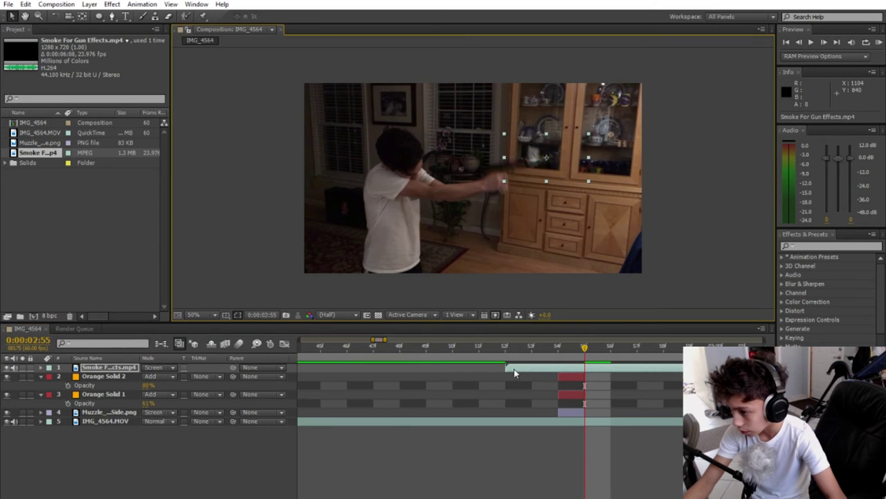
- Trim the smoke layer to end around 0:00:03:07 and check the surrounding frames
{"action": "key", "text": "Page_Down"}
{"action": "key", "text": "Page_Down"}
{"action": "key", "text": "Page_Down"}
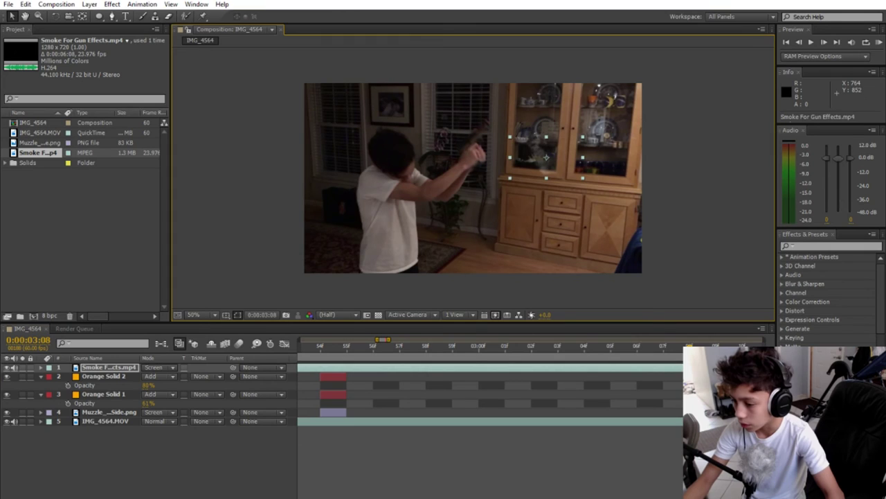
{"action": "key", "text": "minus"}
{"action": "key", "text": "minus"}
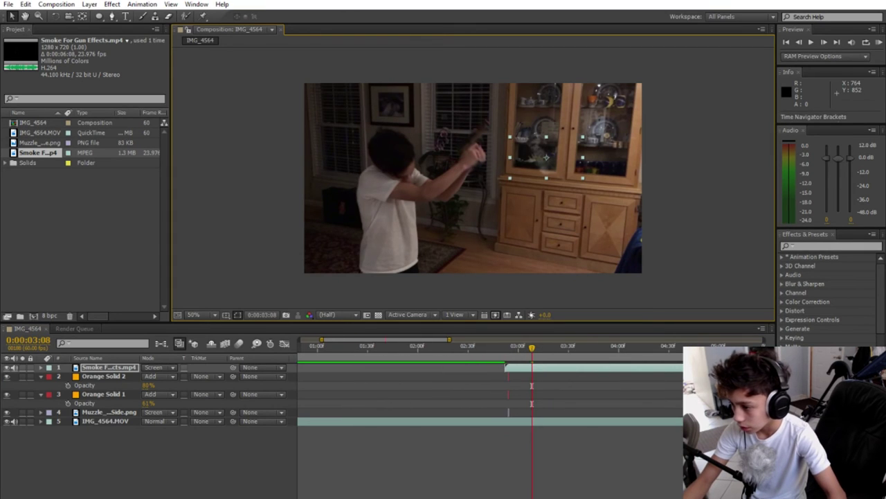
{"action": "key", "text": "minus"}
{"action": "left_click_drag", "start_coordinate": [751, 367], "coordinate": [454, 390]}
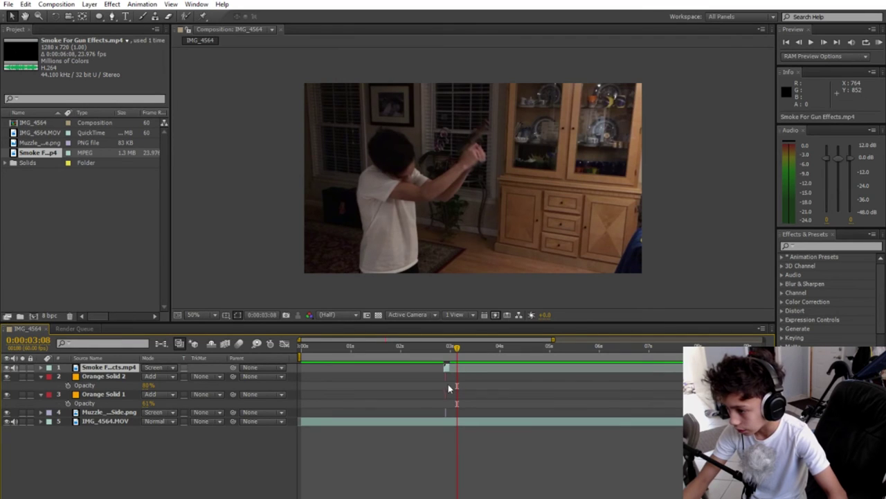
{"action": "mouse_move", "coordinate": [457, 351]}
{"action": "left_mouse_down"}
{"action": "mouse_move", "coordinate": [406, 374]}
{"action": "mouse_move", "coordinate": [438, 366]}
{"action": "left_mouse_up"}
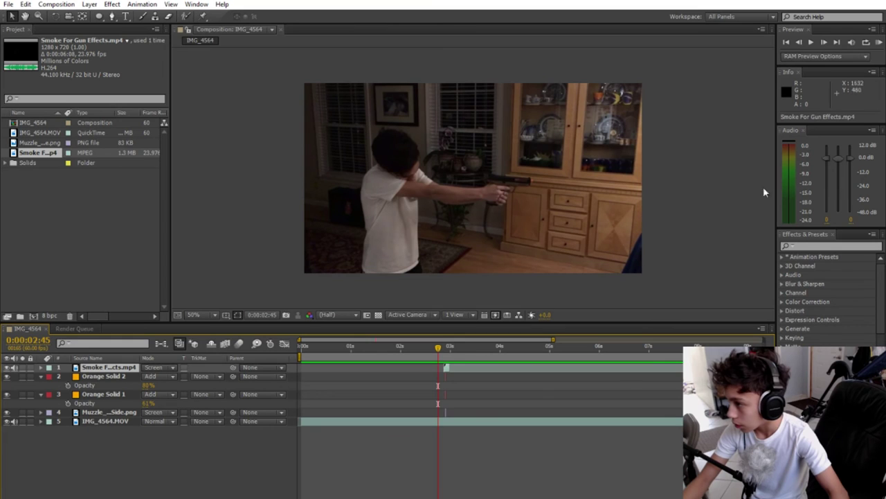
- Preview the shot, then at 0:00:02:50 select the smoke, both orange solids and the flash layers
{"action": "left_click", "coordinate": [878, 43]}
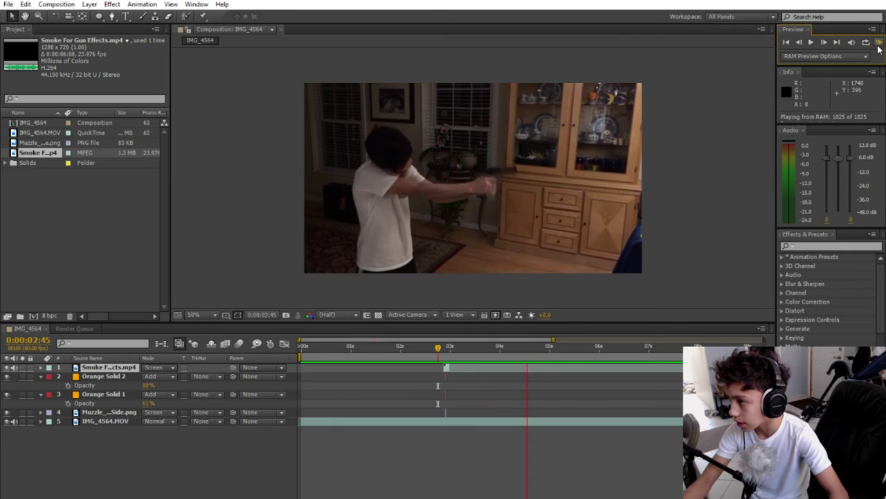
{"action": "left_click", "coordinate": [810, 43]}
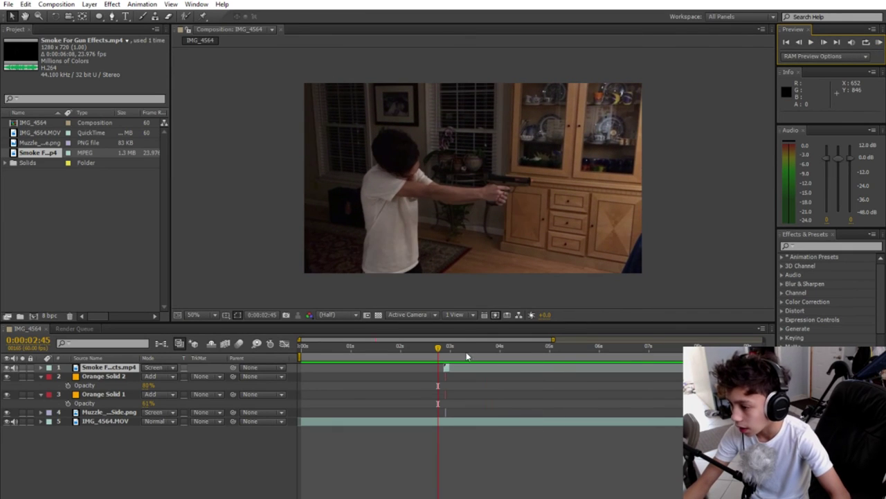
{"action": "left_click_drag", "start_coordinate": [437, 351], "coordinate": [442, 349]}
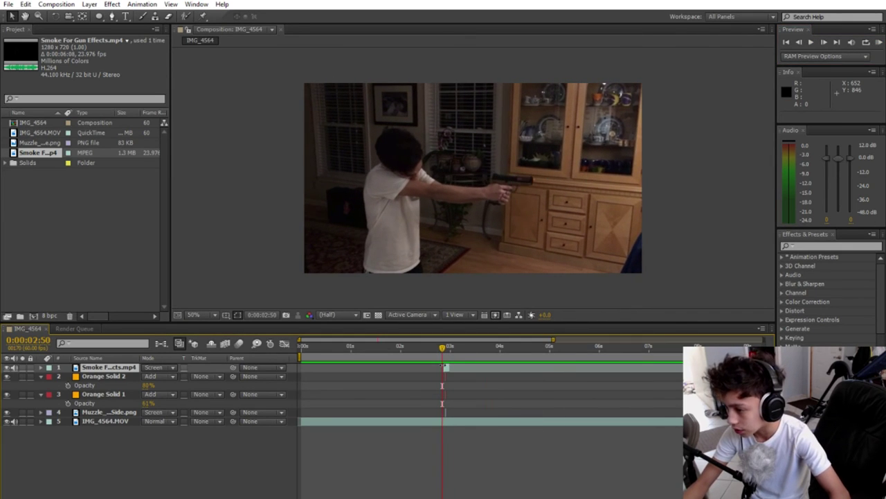
{"action": "left_click", "coordinate": [127, 413], "text": "shift"}
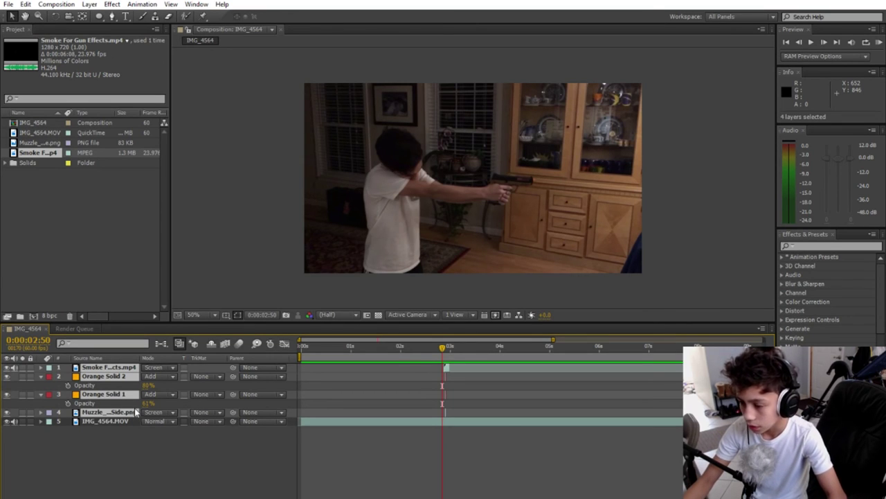
- Copy the four effect layers to the next gunshot and place the new flash at the gun's tip
{"action": "key", "text": "ctrl+c"}
{"action": "left_click_drag", "start_coordinate": [445, 352], "coordinate": [490, 358]}
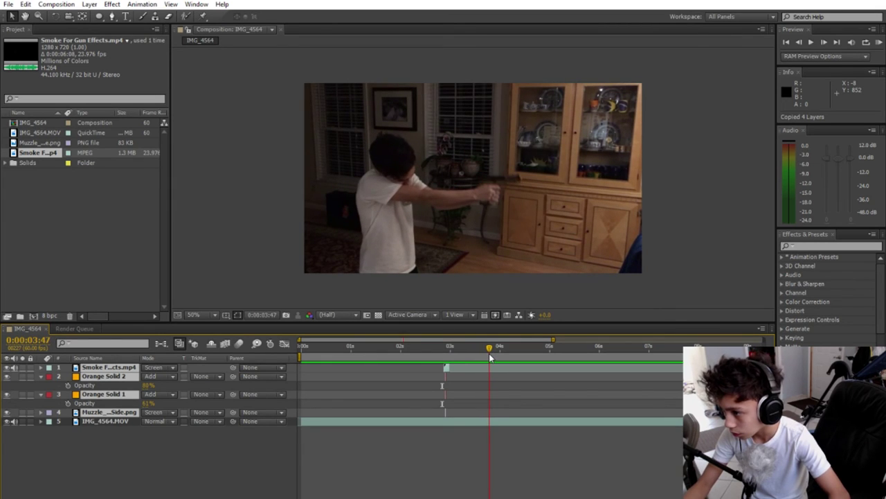
{"action": "key", "text": "ctrl+v"}
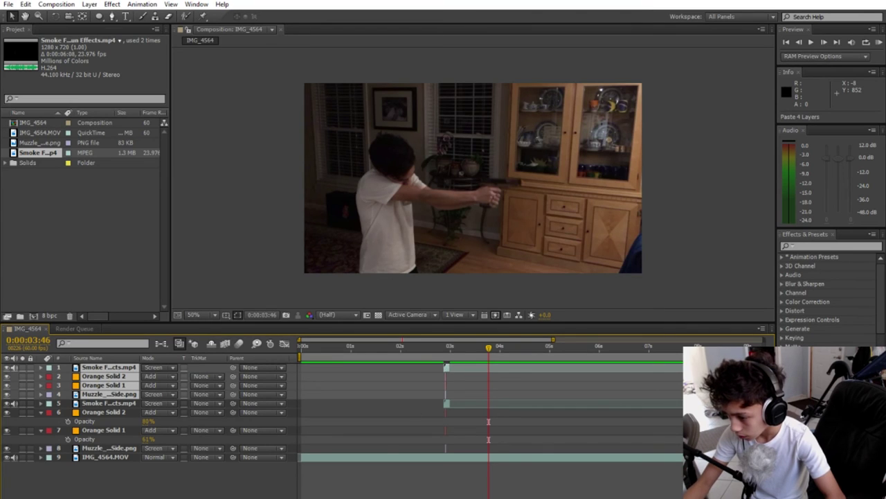
{"action": "key", "text": "equal"}
{"action": "left_click_drag", "start_coordinate": [446, 368], "coordinate": [451, 366]}
{"action": "left_click_drag", "start_coordinate": [517, 369], "coordinate": [533, 371]}
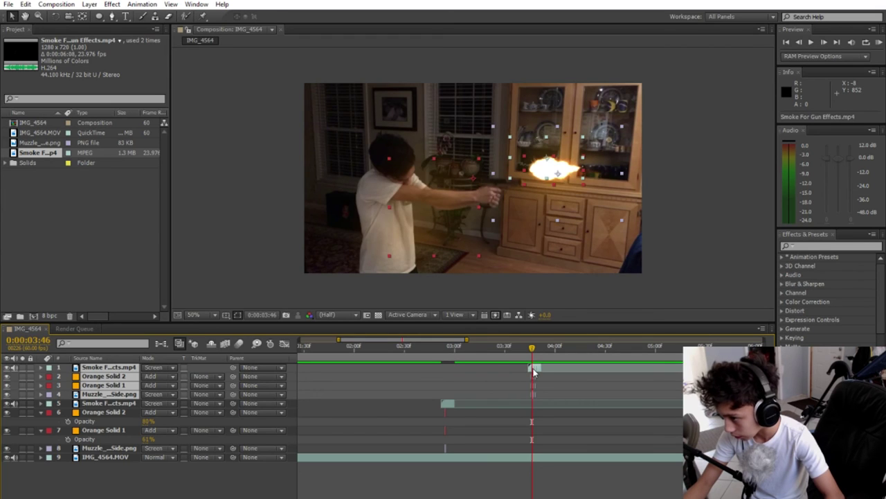
{"action": "left_click_drag", "start_coordinate": [565, 169], "coordinate": [555, 182]}
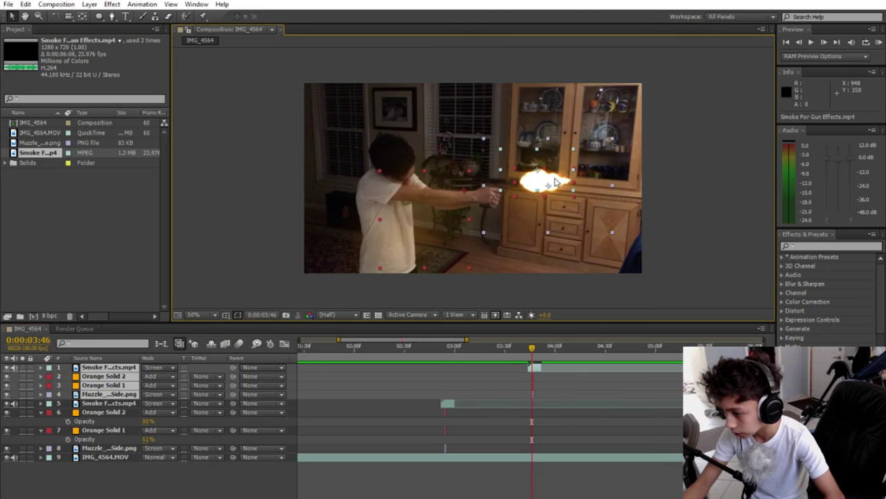
- Paste another flash group at a later shot and preview the whole composition
{"action": "key", "text": "ctrl+alt+v"}
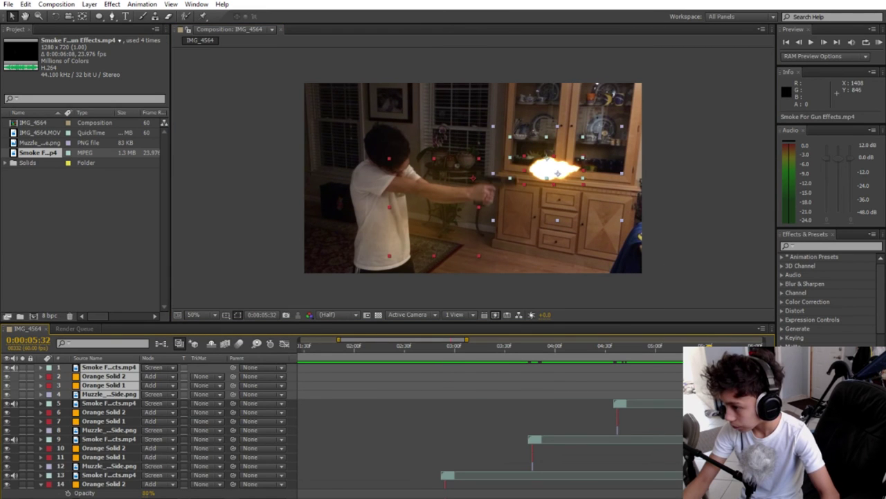
{"action": "key", "text": "space"}
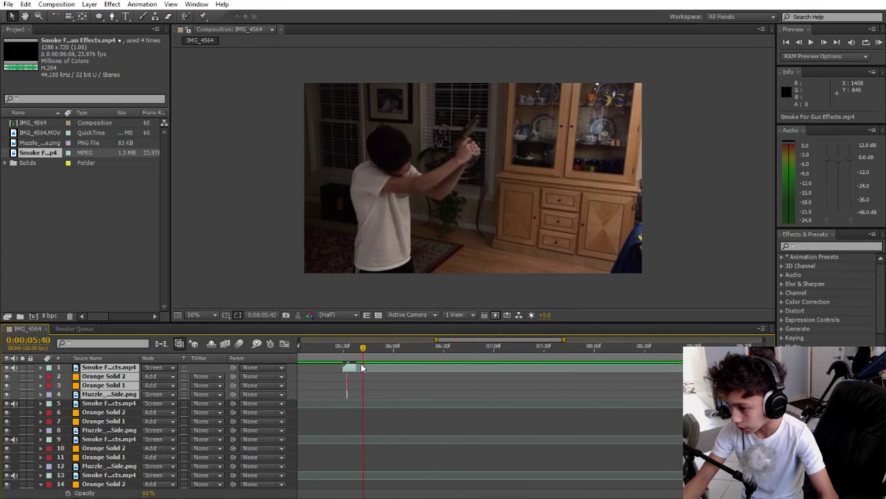
{"action": "left_click", "coordinate": [879, 42]}
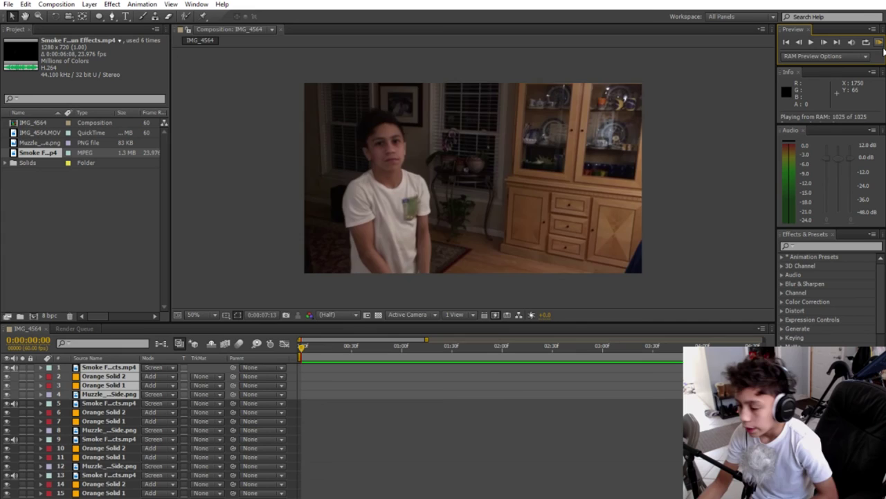
{"action": "key", "text": "space"}
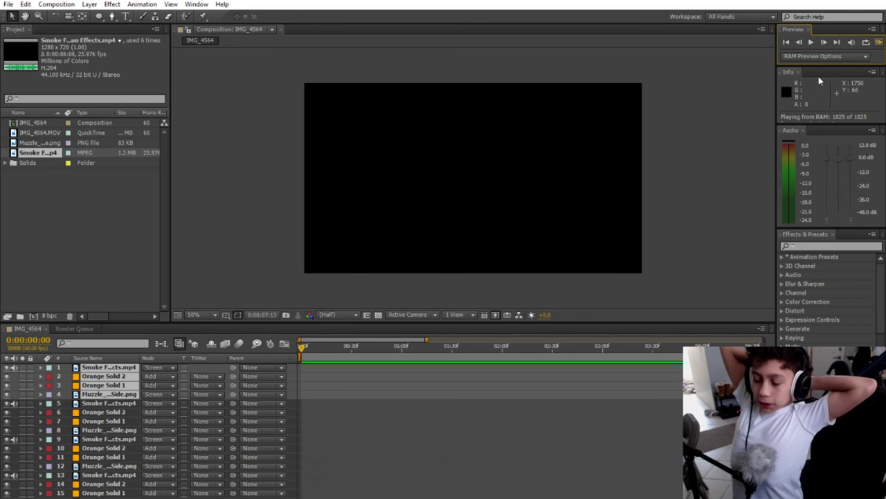
{"action": "key", "text": "space"}
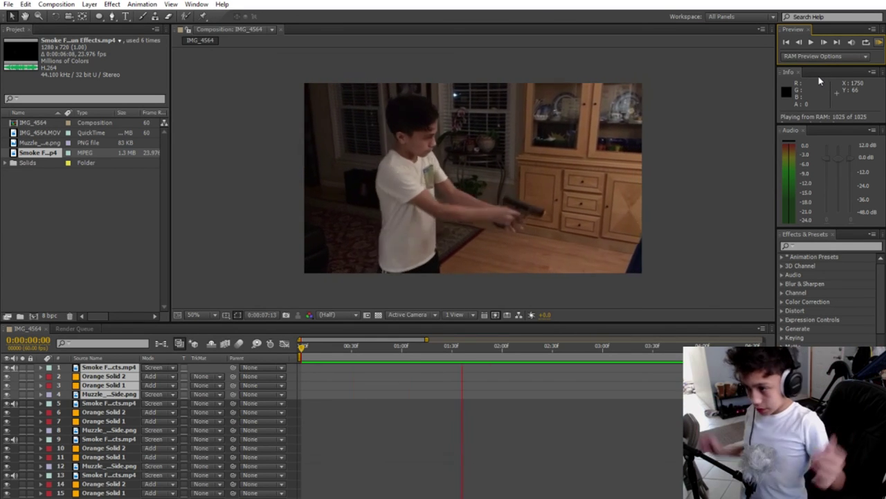
{"action": "left_click", "coordinate": [251, 142]}
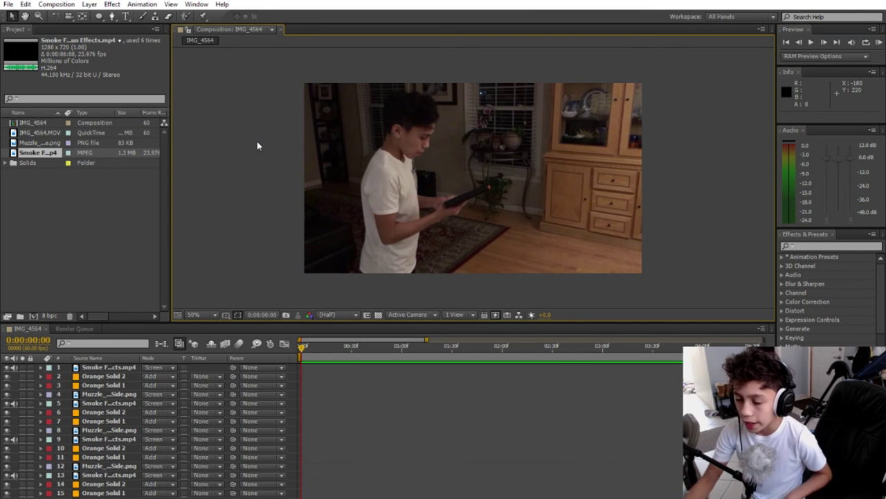